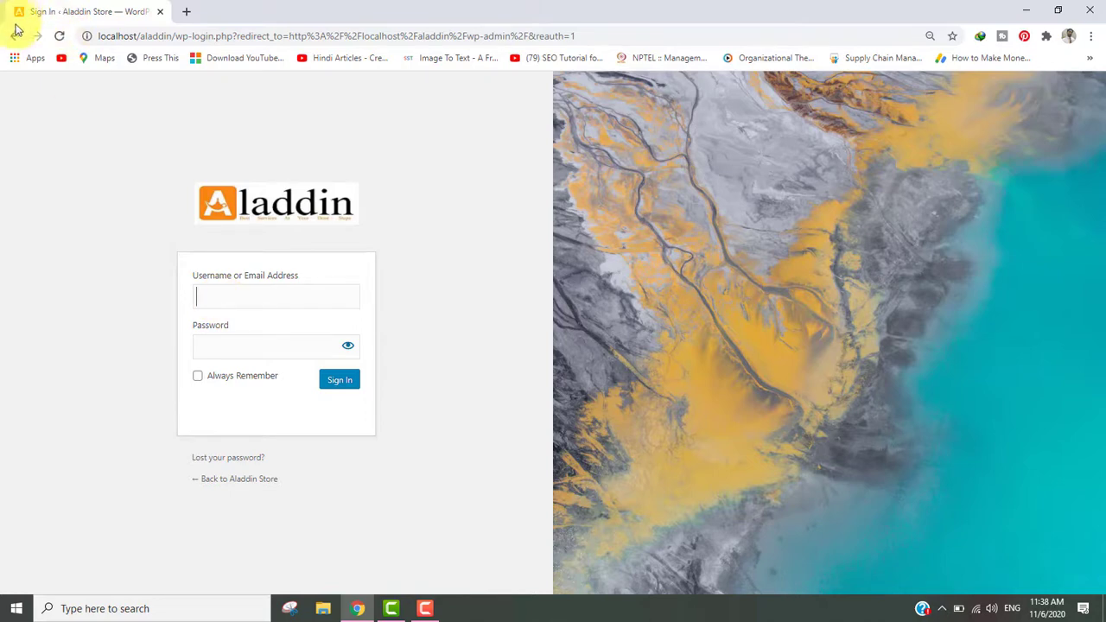
# Step: Go back to the Aladdin Store front page and open the site's wp-admin address
pyautogui.click(15, 36)
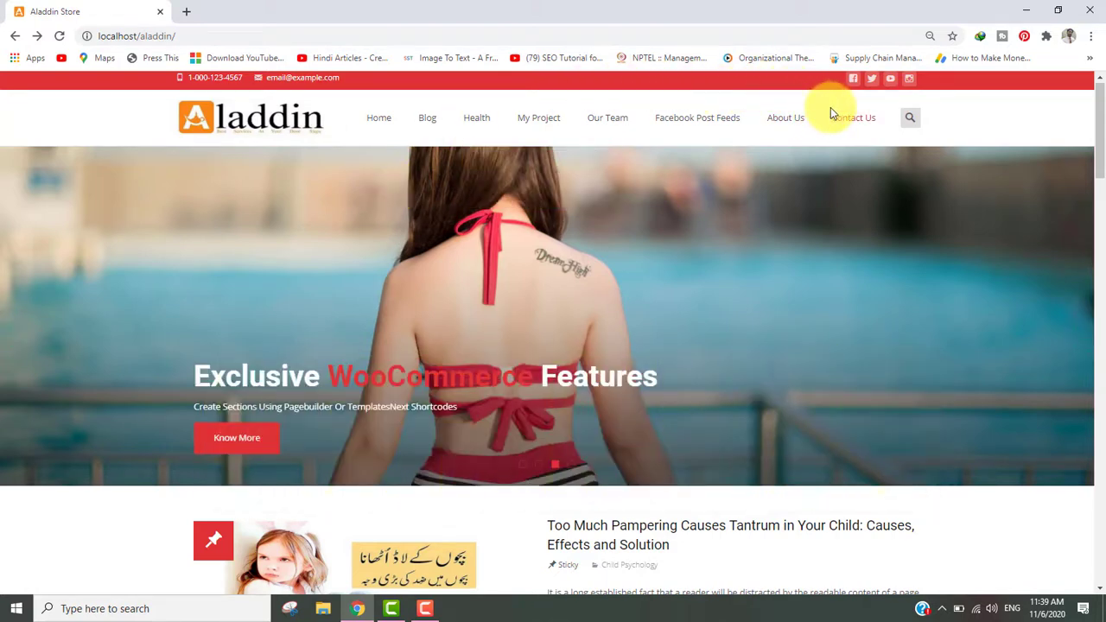
pyautogui.click(190, 37)
pyautogui.press('End')
pyautogui.write('w')
pyautogui.press('Return')
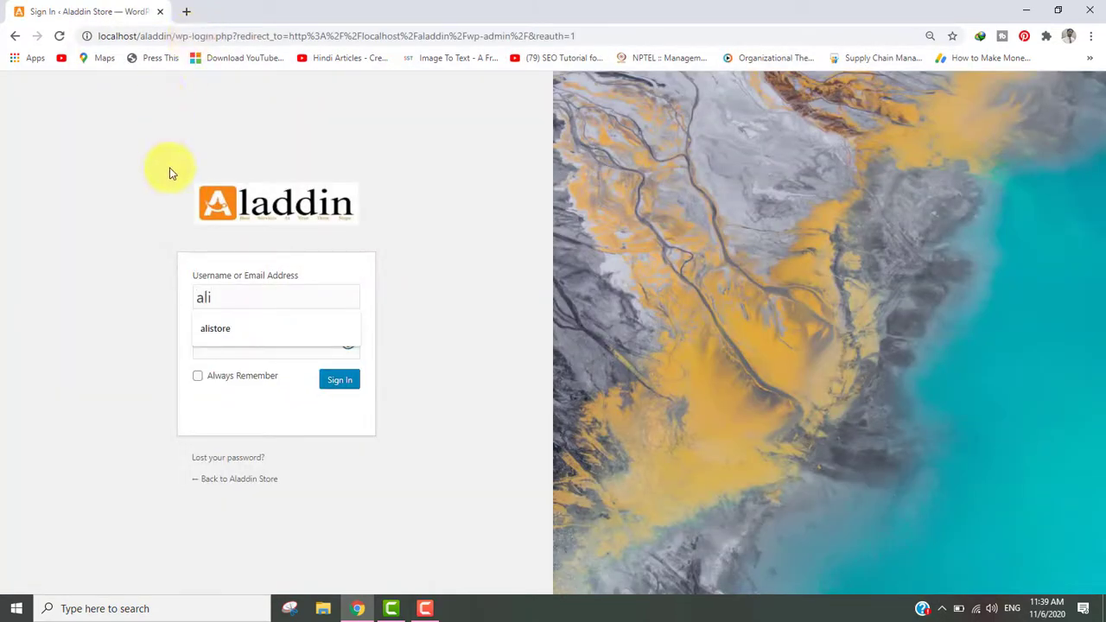
# Step: Sign in to the WordPress dashboard with the account username and password
pyautogui.click(208, 324)
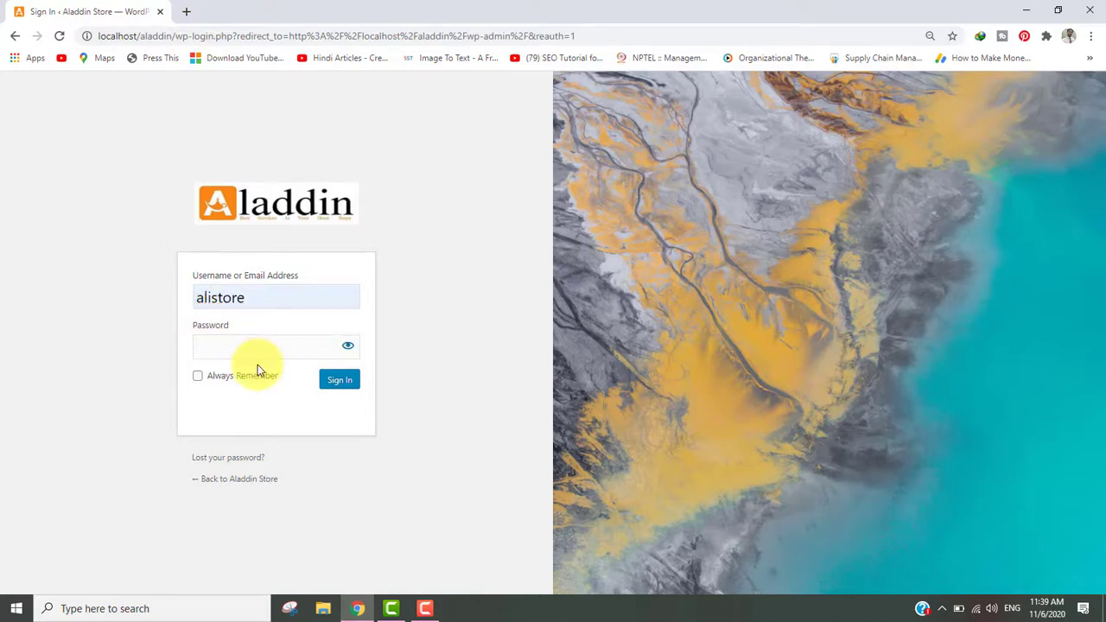
pyautogui.write('••••••••')
pyautogui.press('Return')
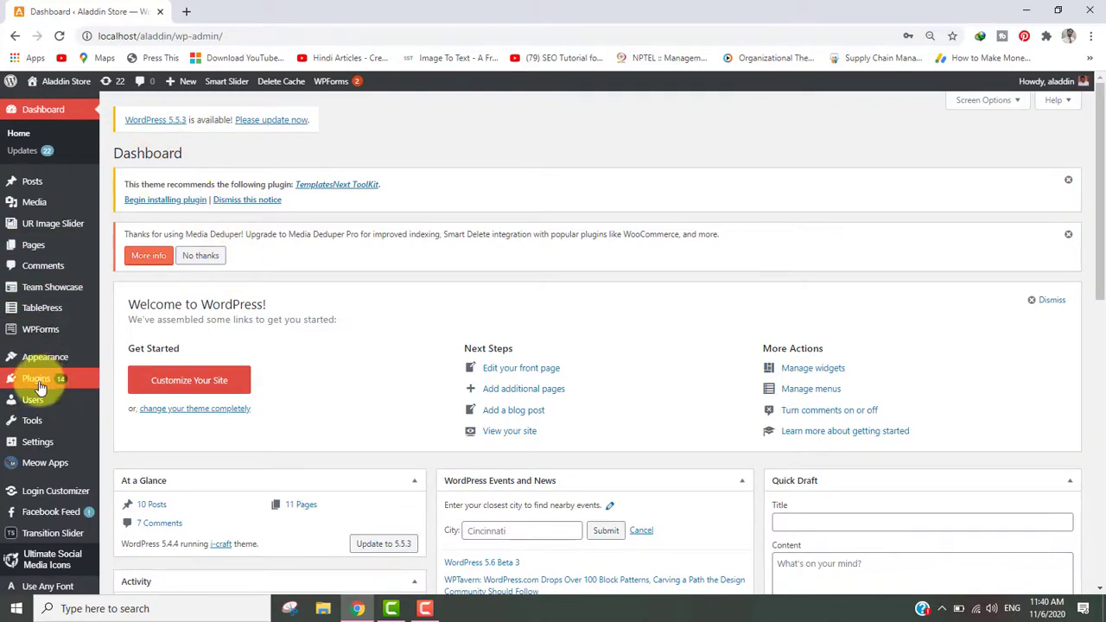
# Step: Search the new plugins for "theme my login" and activate the Theme My Login plugin
pyautogui.moveTo(45, 385)
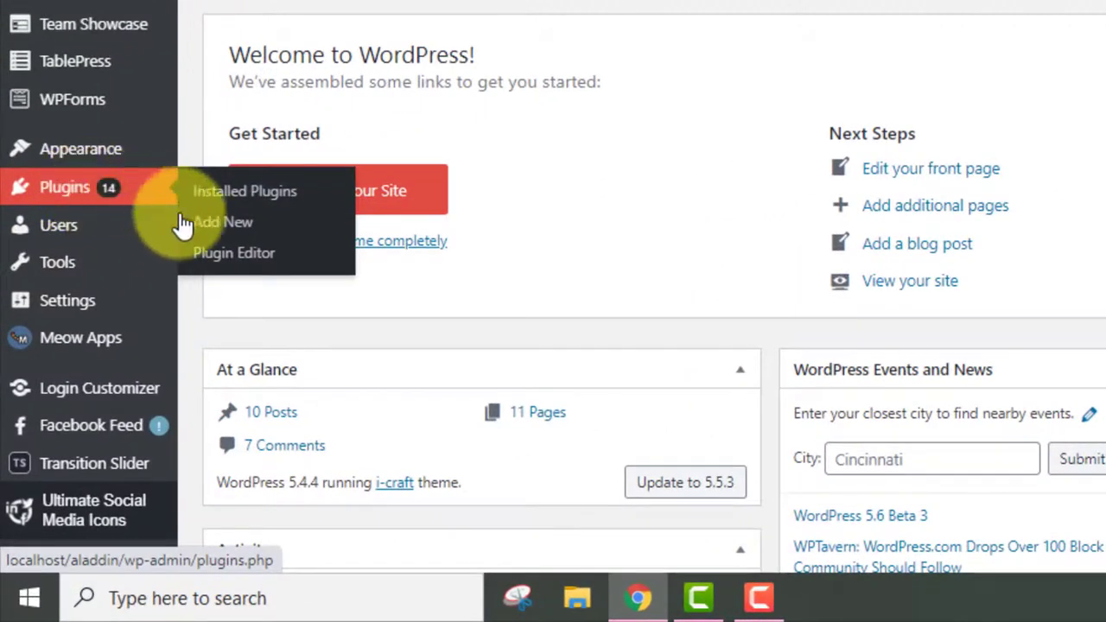
pyautogui.click(230, 228)
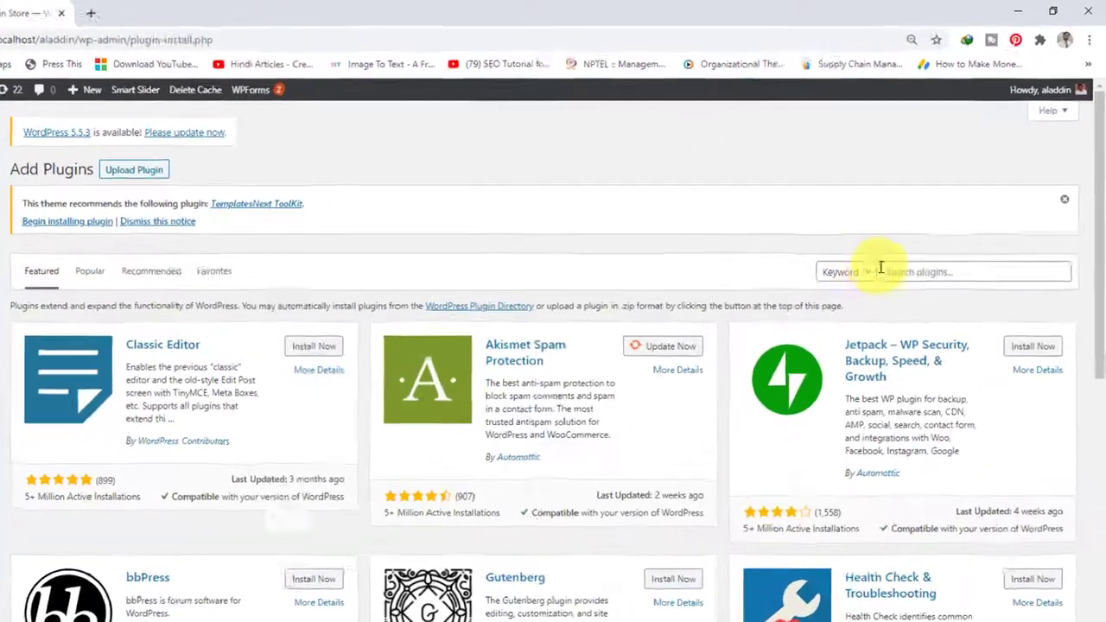
pyautogui.click(867, 268)
pyautogui.write('them')
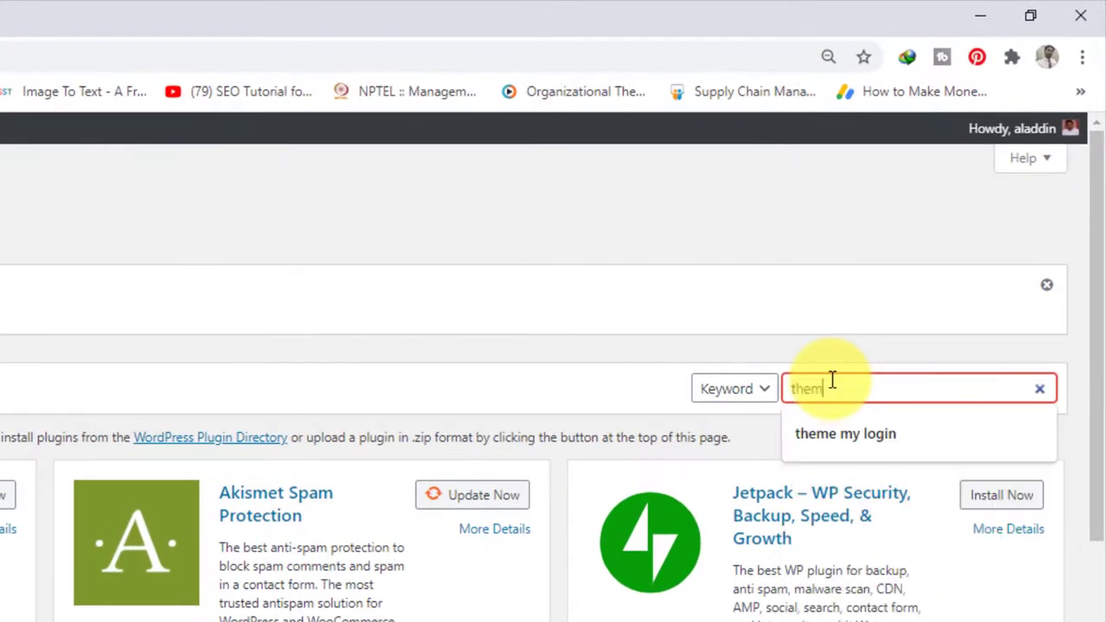
pyautogui.write('e my login')
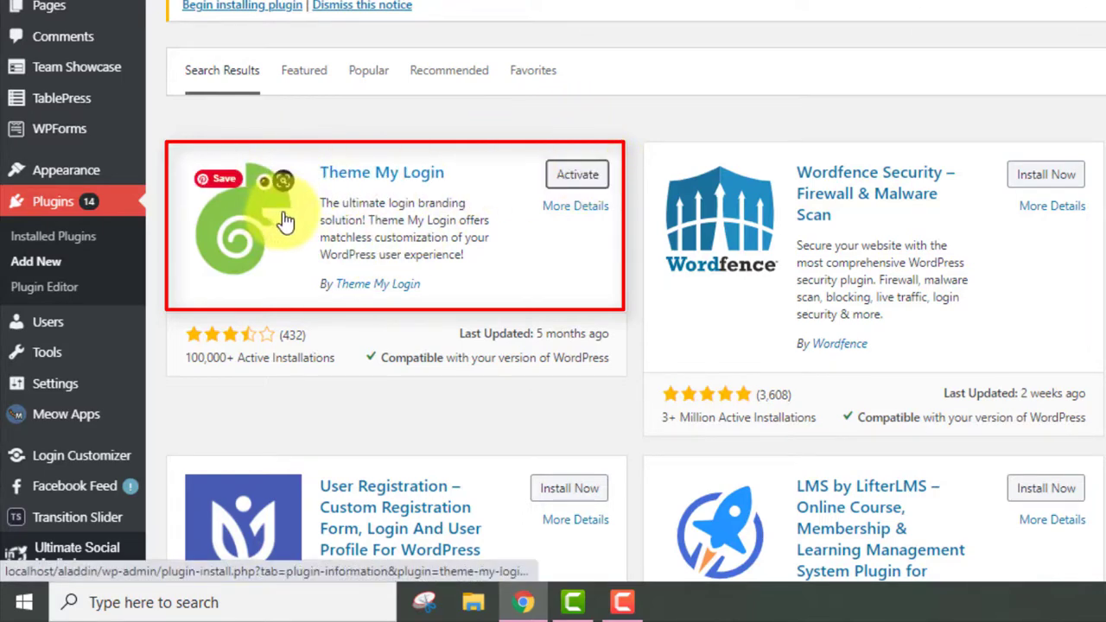
pyautogui.click(575, 175)
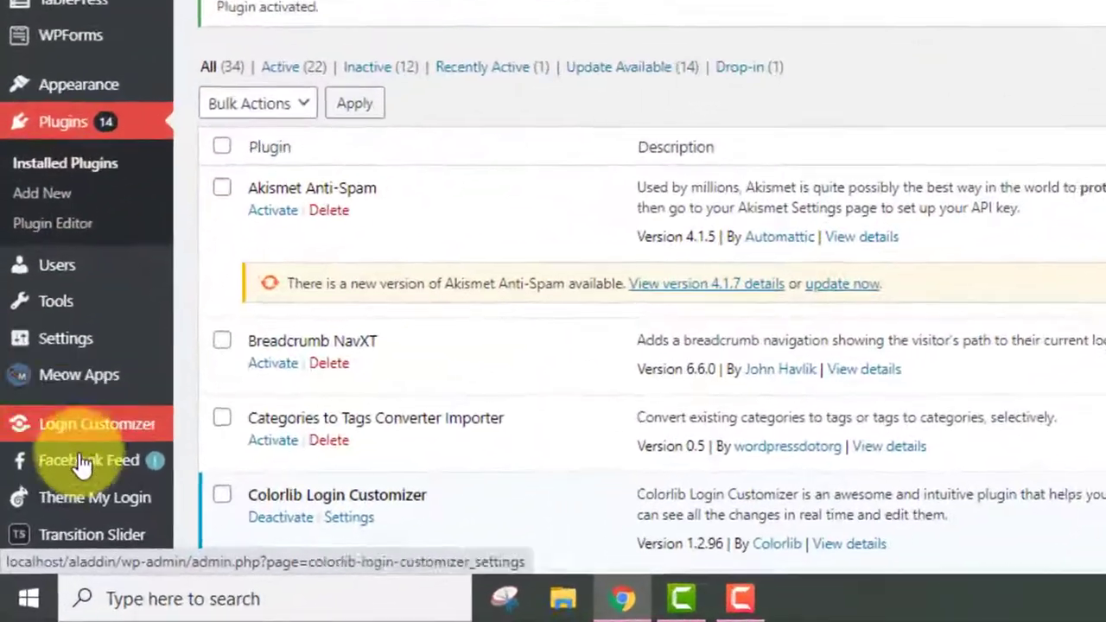
# Step: In Theme My Login's general settings, allow users to set their own password, enable automatic login after registration, and save
pyautogui.moveTo(19, 555)
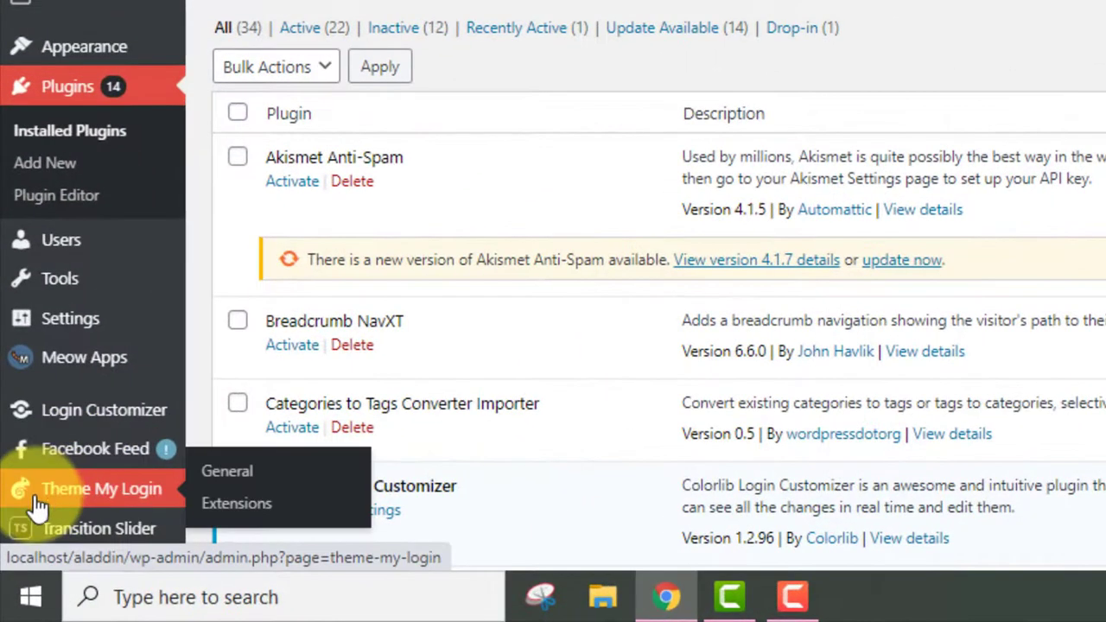
pyautogui.click(113, 495)
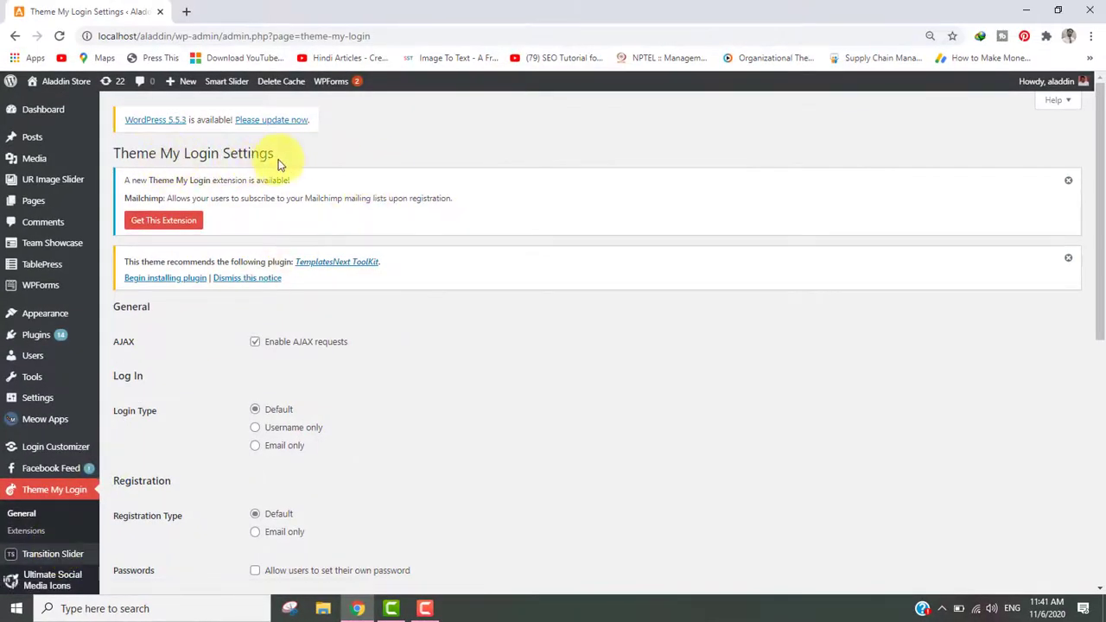
pyautogui.moveTo(1100, 146); pyautogui.dragTo(1100, 226)
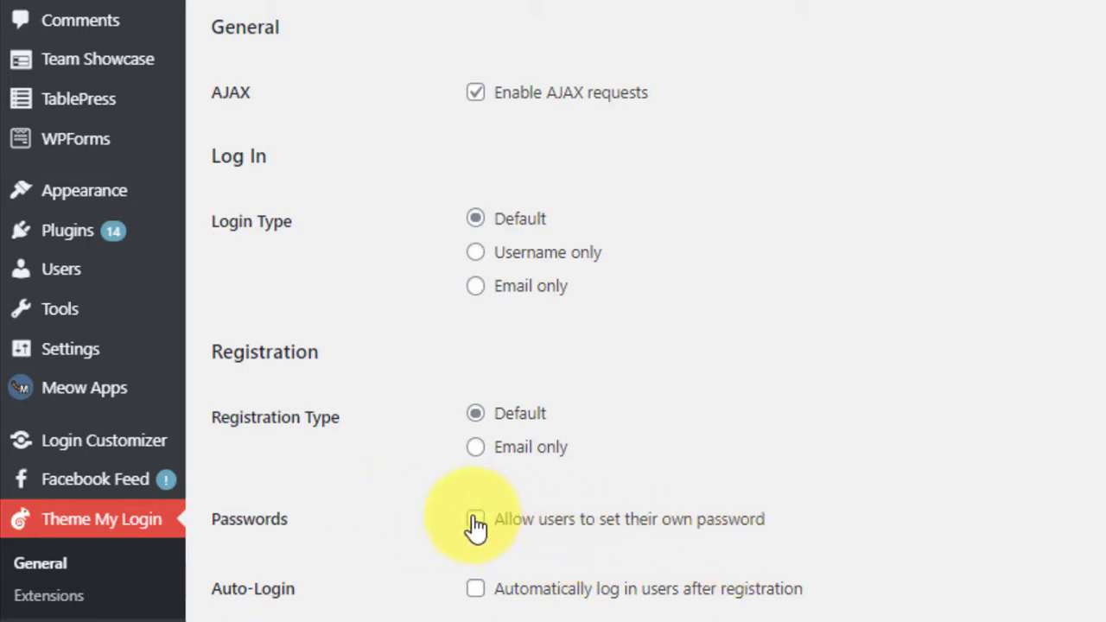
pyautogui.click(475, 521)
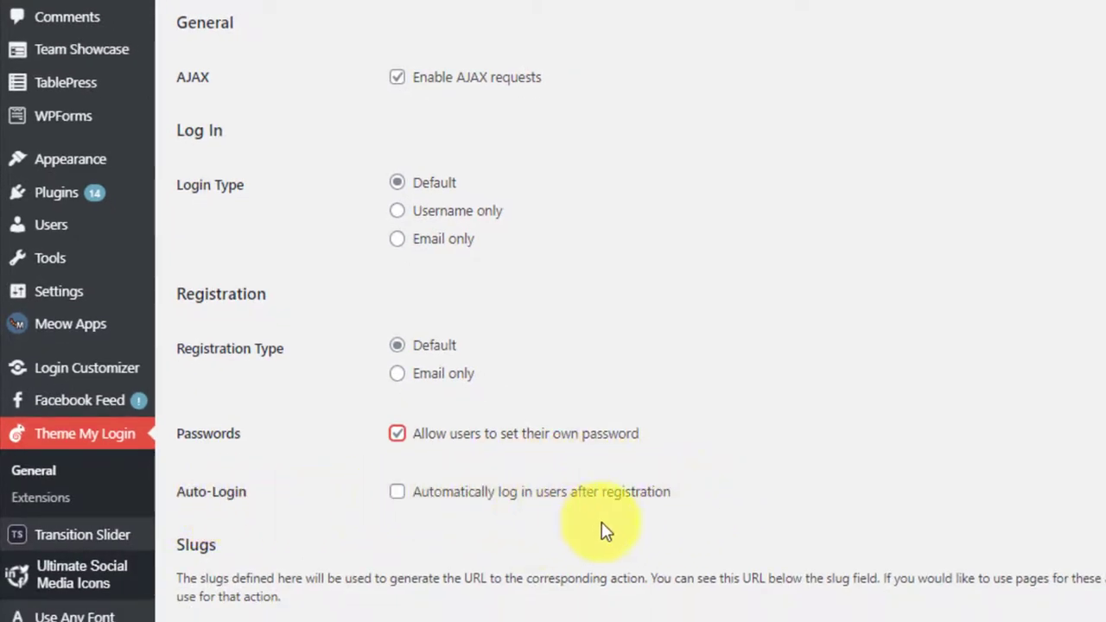
pyautogui.click(398, 494)
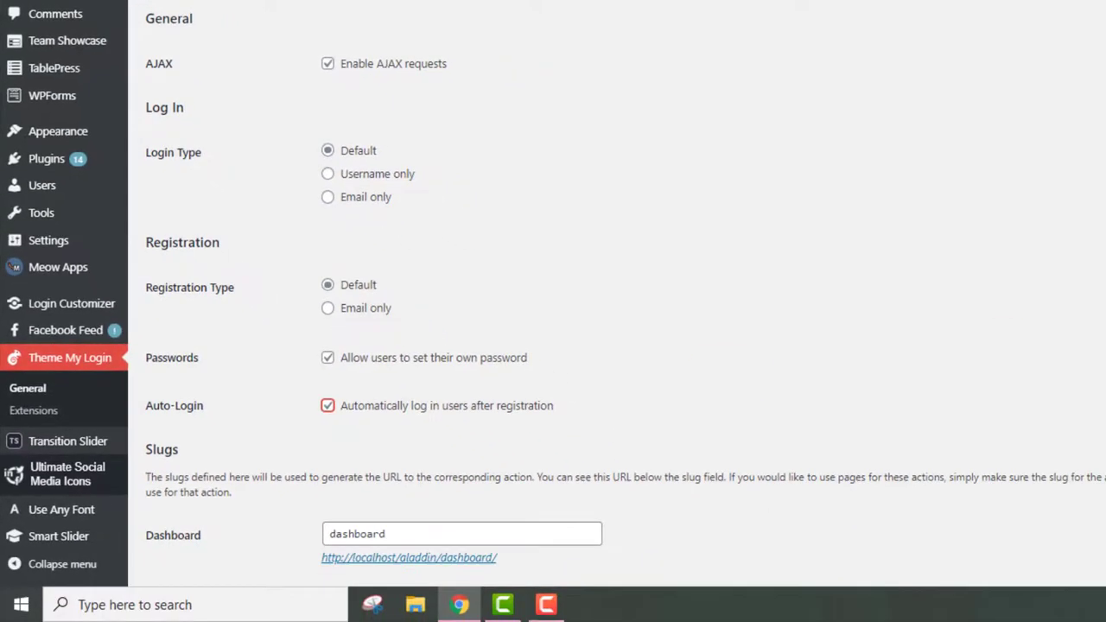
pyautogui.scroll(-5, 291, 230)
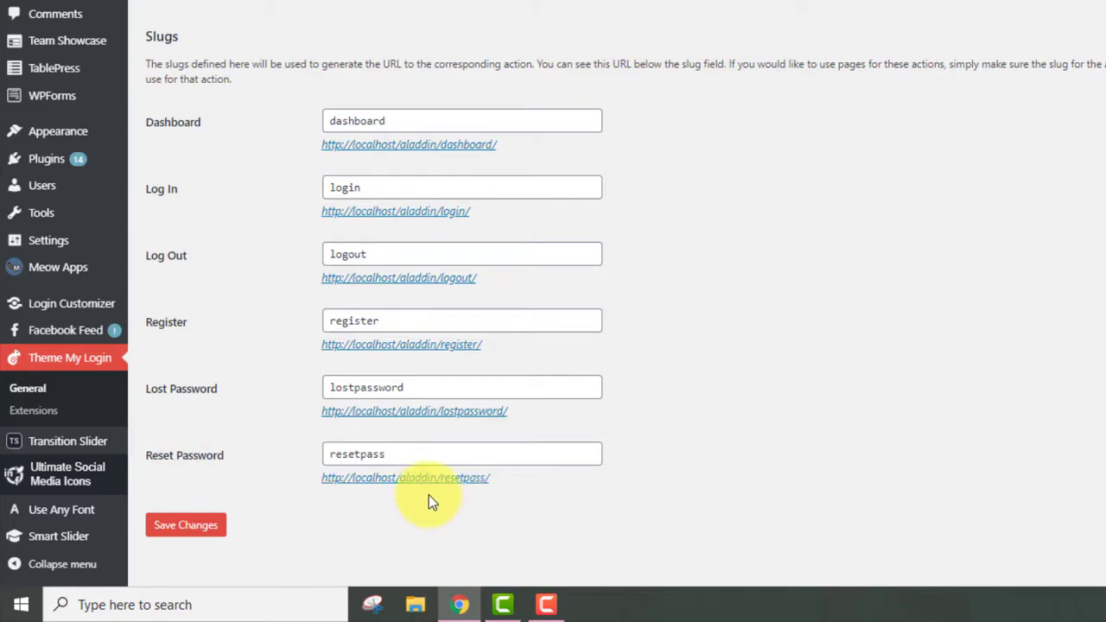
pyautogui.click(180, 543)
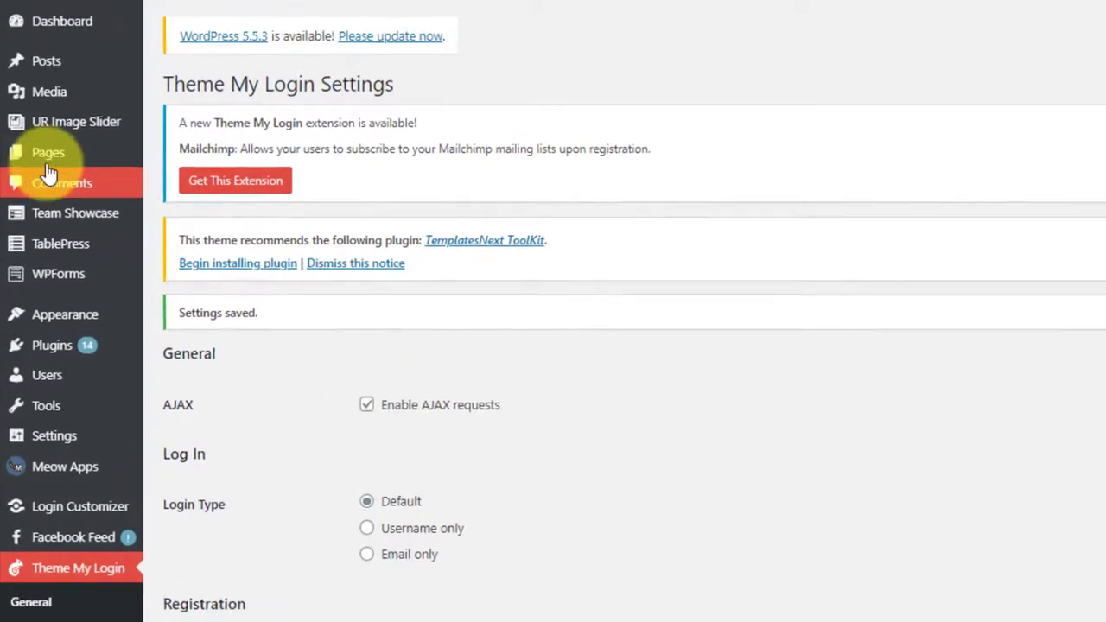
# Step: Create a new page titled "Login"
pyautogui.moveTo(43, 155)
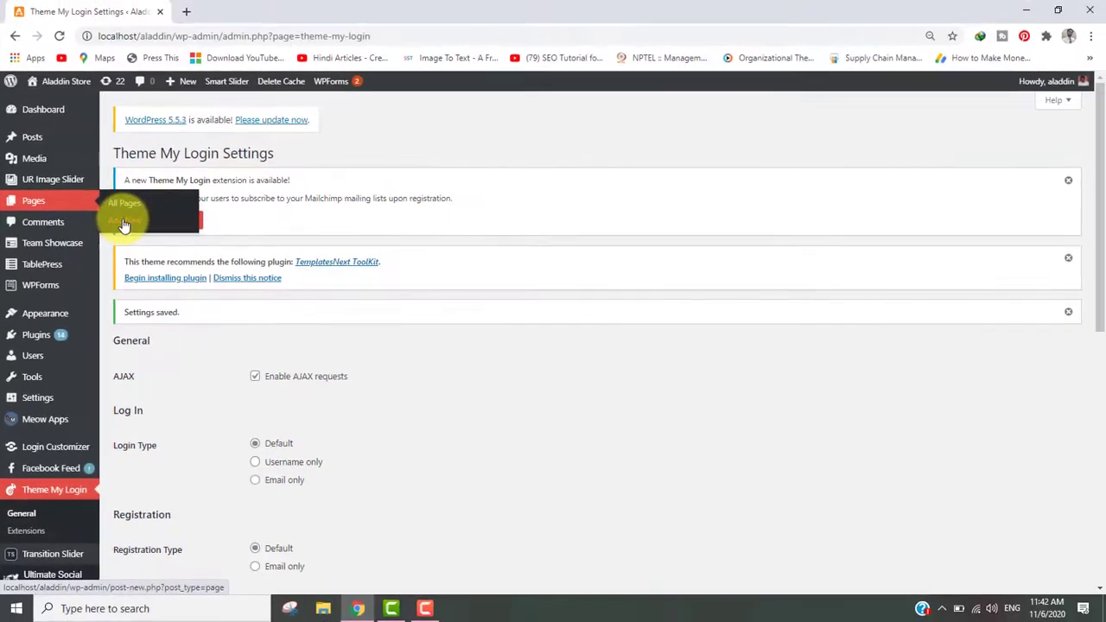
pyautogui.click(124, 222)
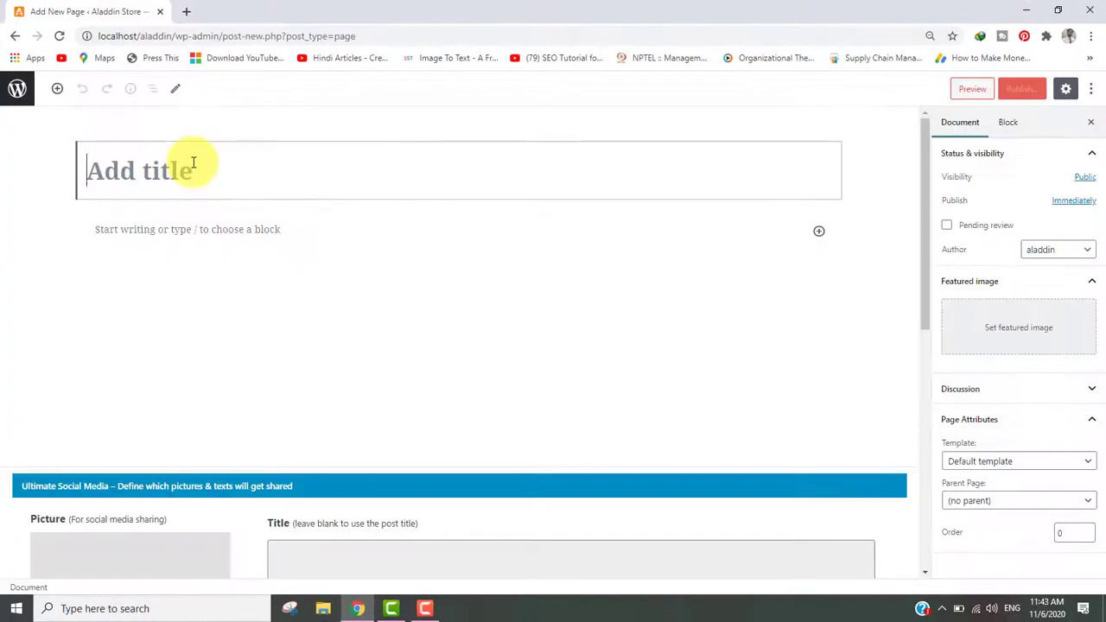
pyautogui.write('Login')
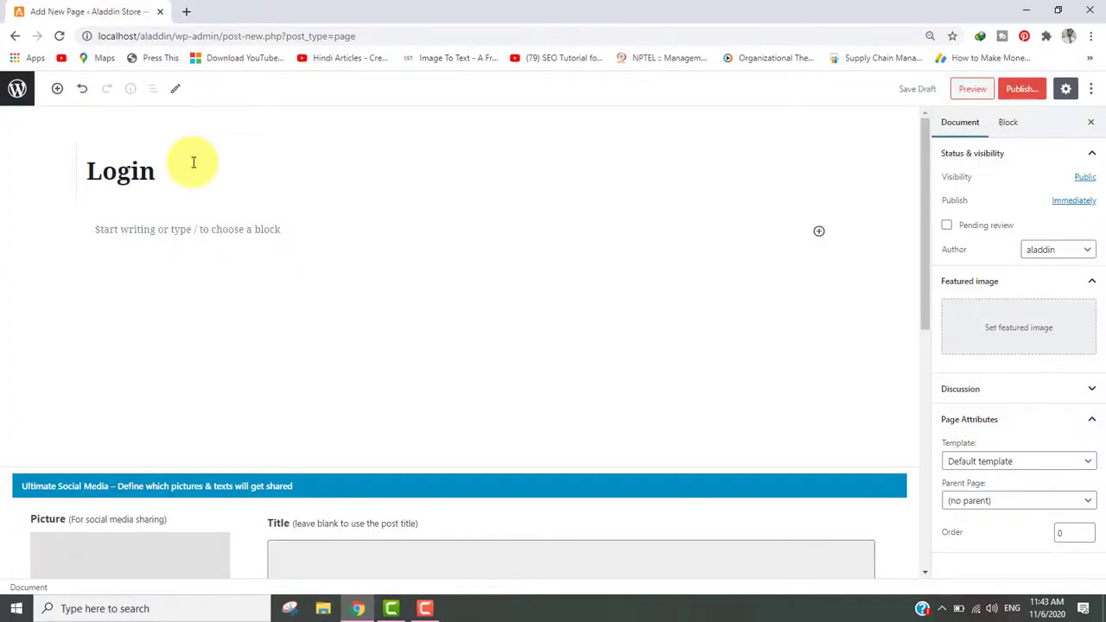
# Step: Add an Image block to the Login page using the red chili peppers picture from the media library
pyautogui.click(819, 235)
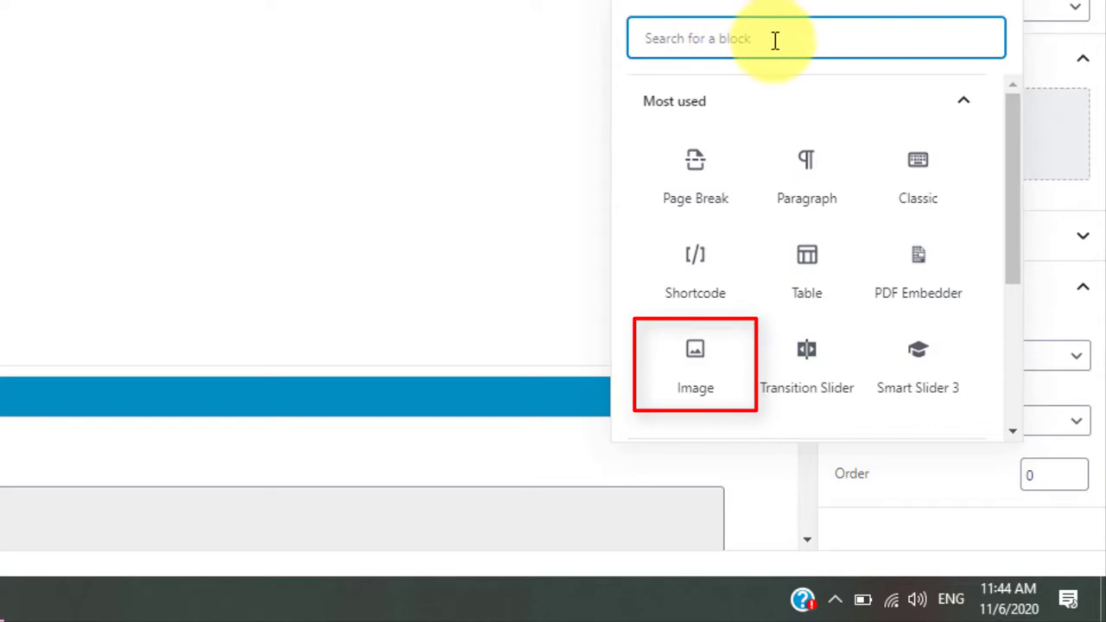
pyautogui.click(696, 366)
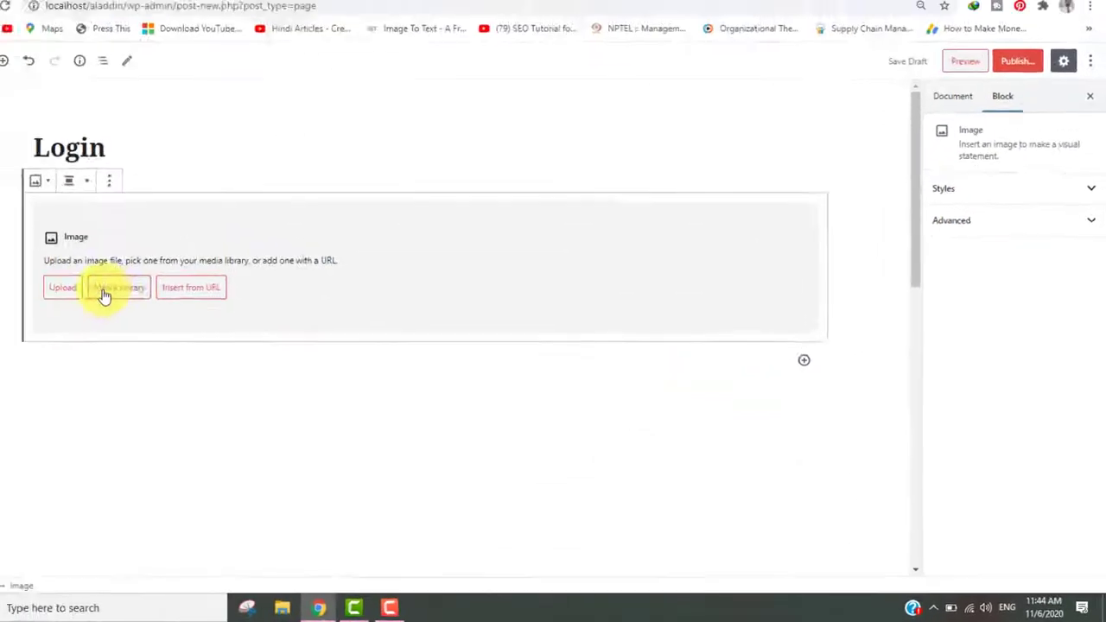
pyautogui.click(104, 289)
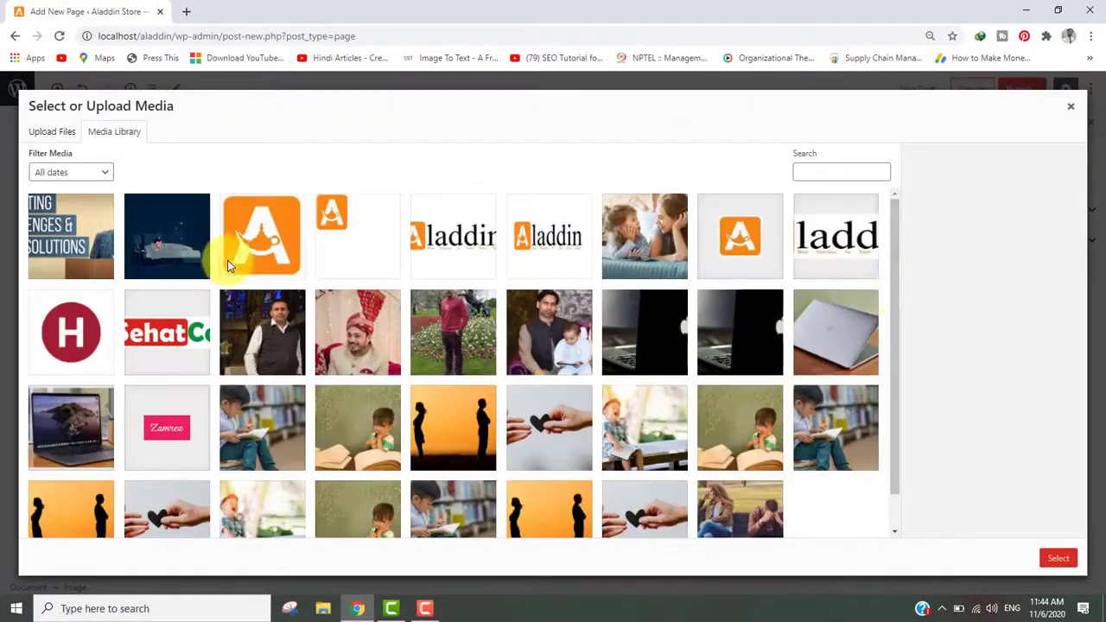
pyautogui.moveTo(896, 354); pyautogui.dragTo(894, 475)
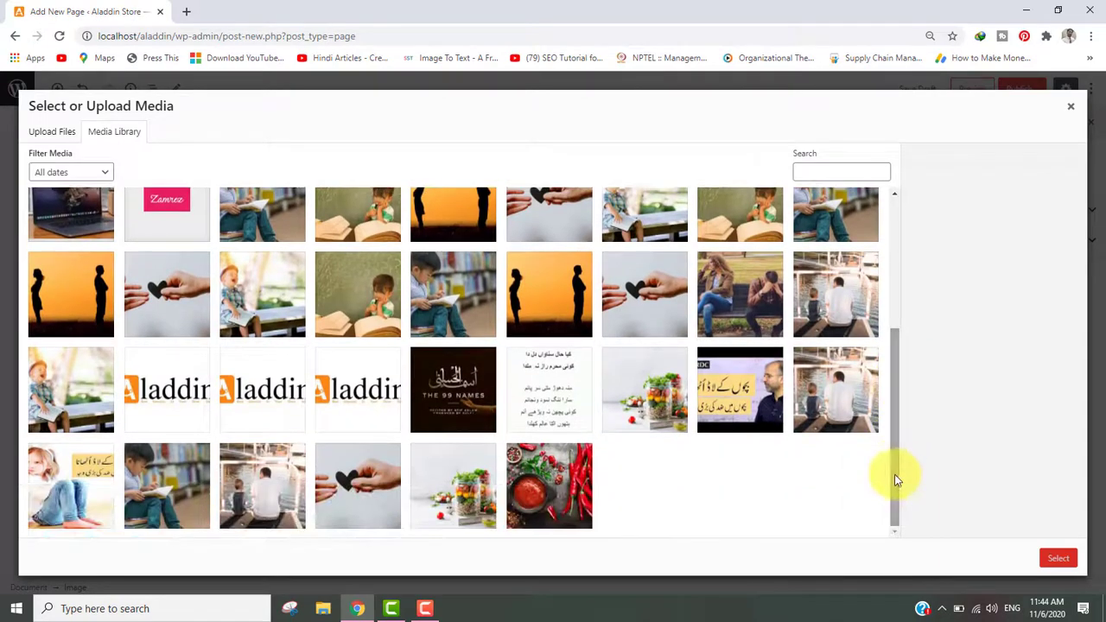
pyautogui.click(539, 484)
pyautogui.click(1061, 560)
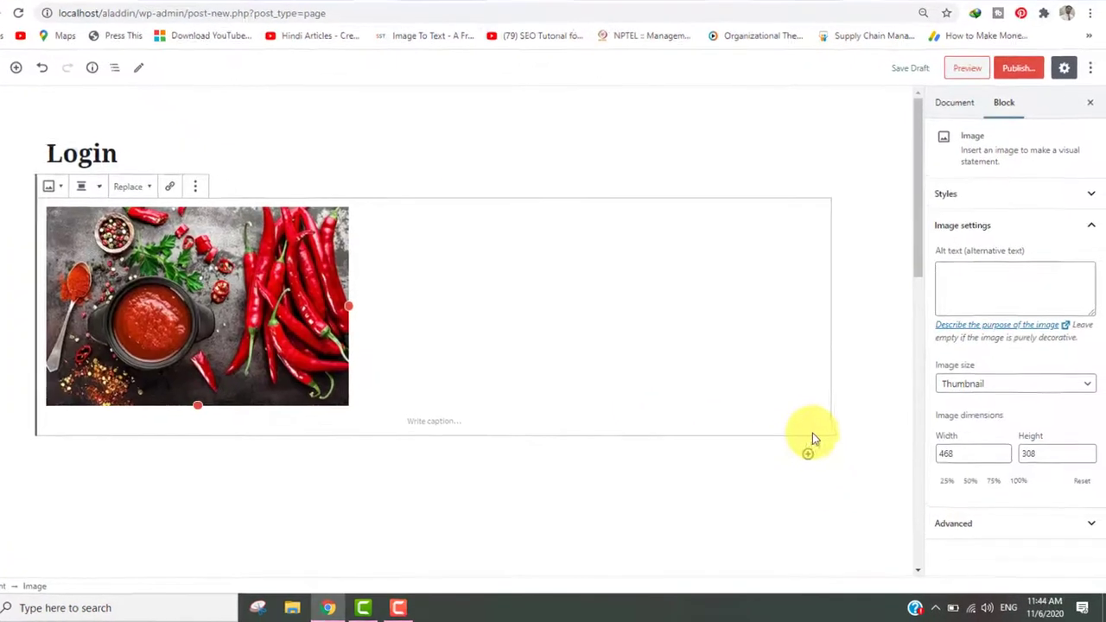
# Step: Add a Shortcode block containing [theme-my-login] below the image and publish the page
pyautogui.click(804, 441)
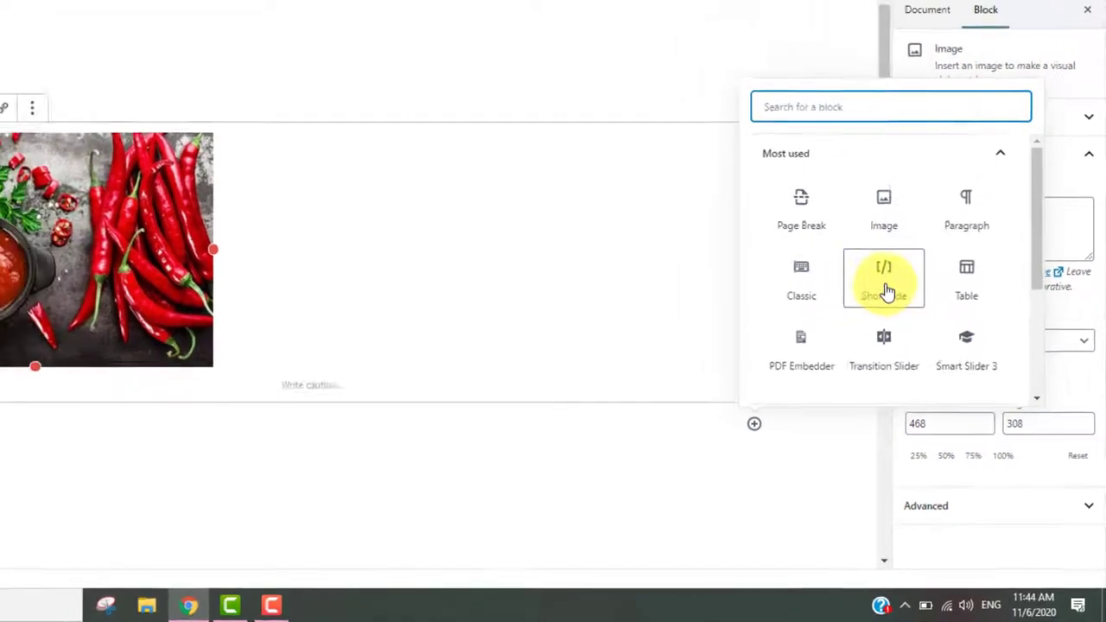
pyautogui.click(886, 289)
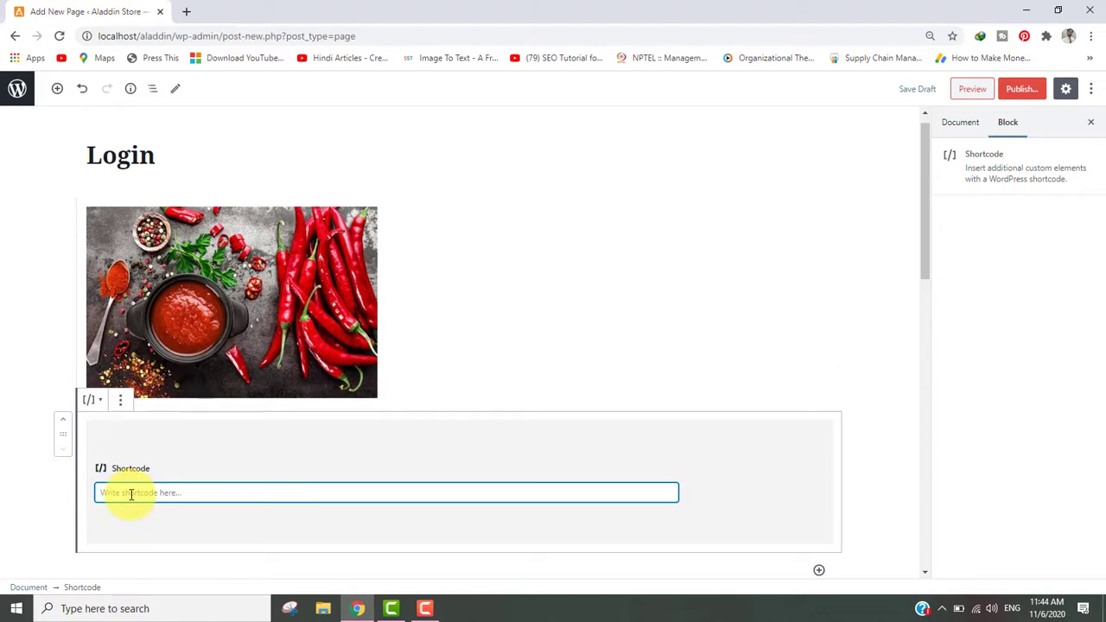
pyautogui.write('[theme-my-lo')
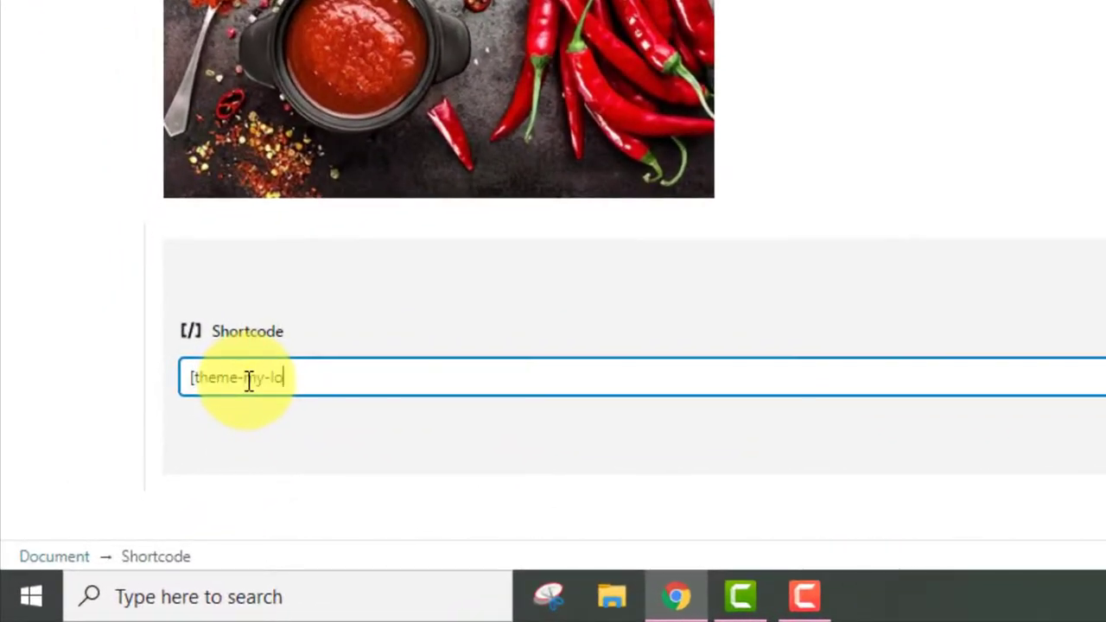
pyautogui.write('gin]')
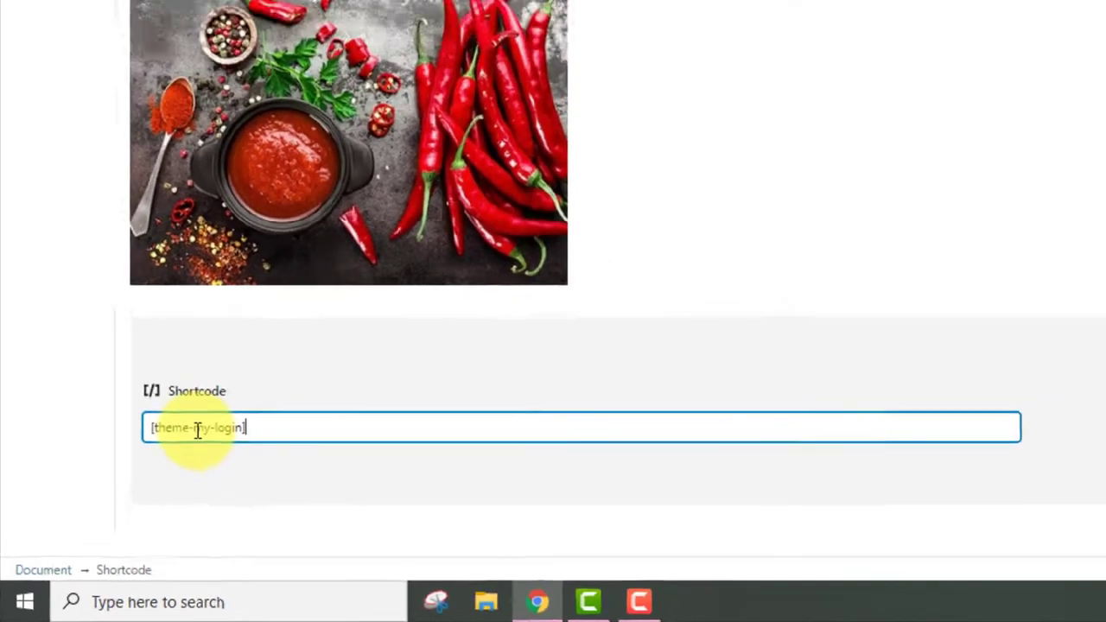
pyautogui.click(1012, 89)
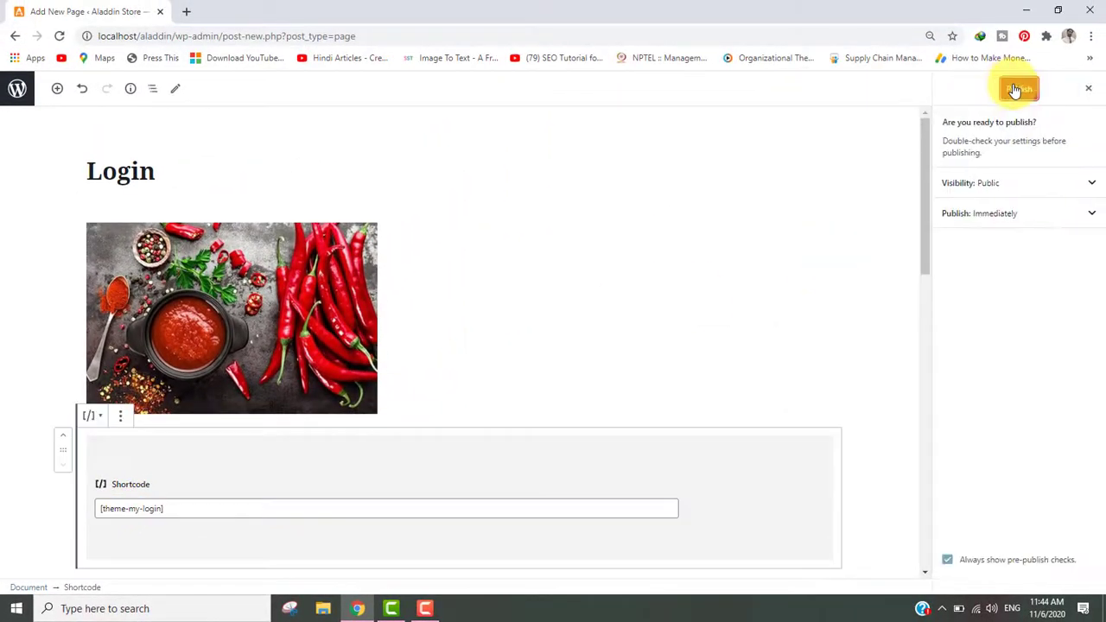
pyautogui.click(1015, 90)
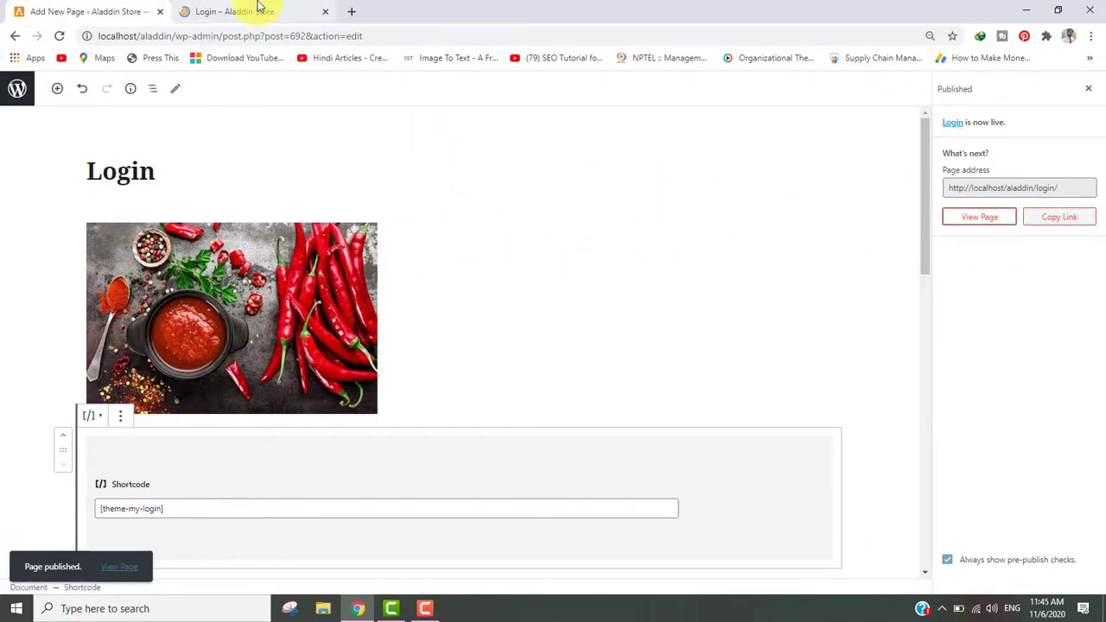
# Step: View the published Login page and examine its image and login form
pyautogui.click(259, 7)
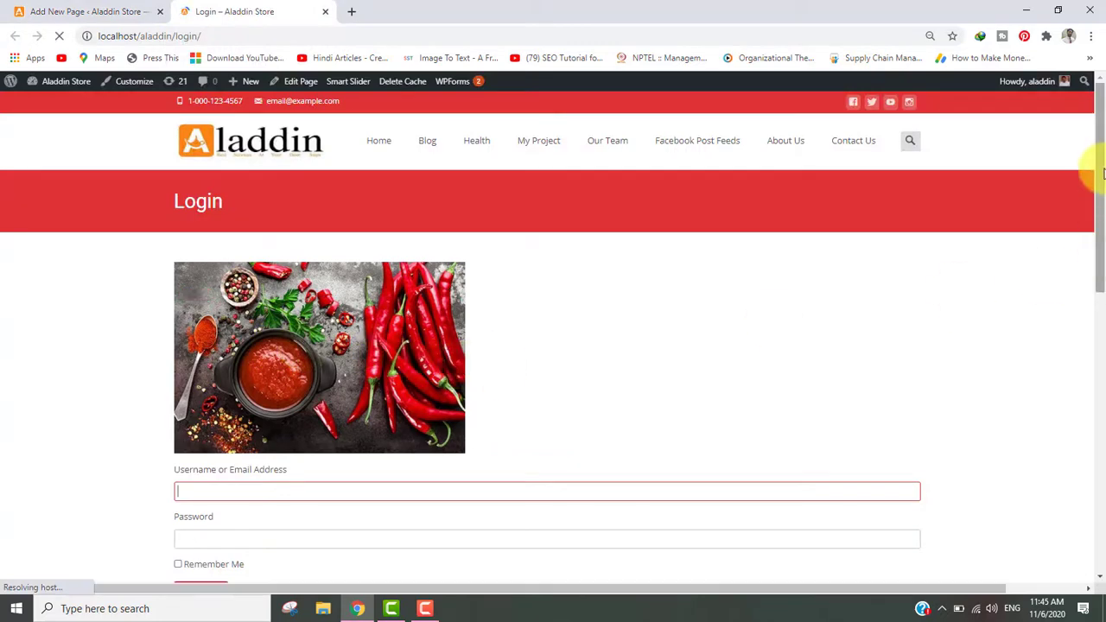
pyautogui.moveTo(1102, 170); pyautogui.dragTo(1097, 207)
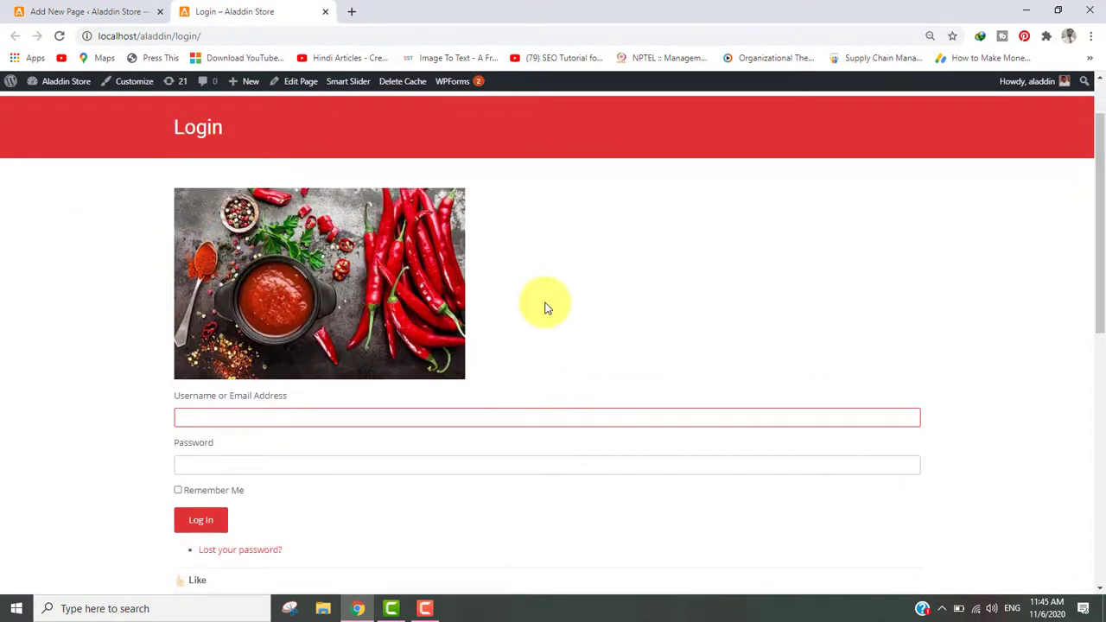
pyautogui.moveTo(1101, 286); pyautogui.dragTo(1102, 172)
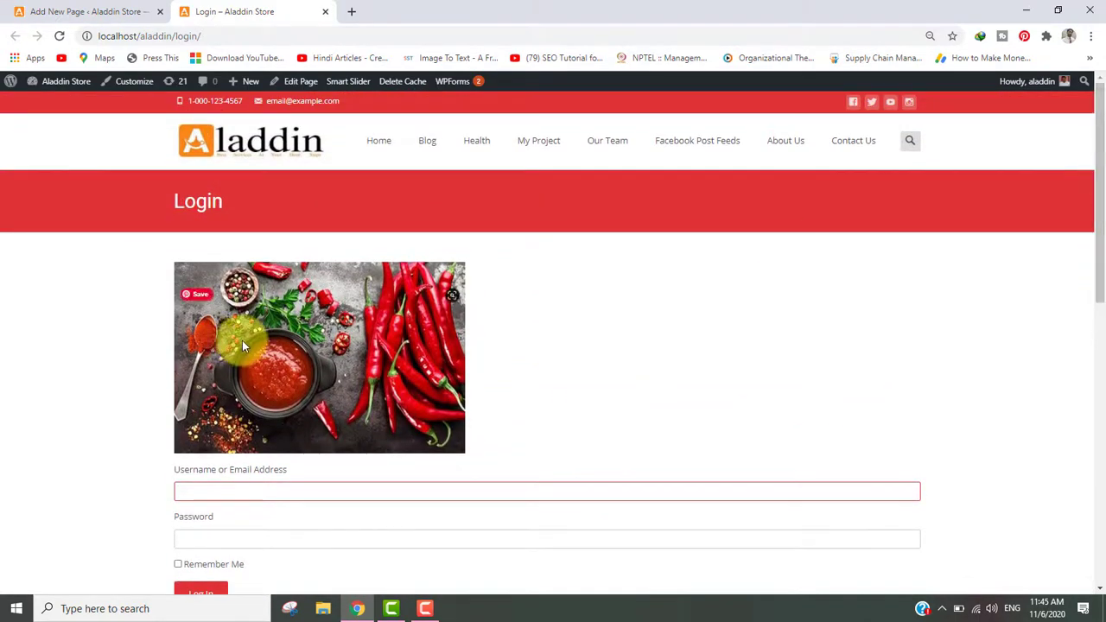
# Step: Replace the chili peppers picture in the Login page's Image block with the Aladdin logo from the media library and update the page
pyautogui.click(78, 12)
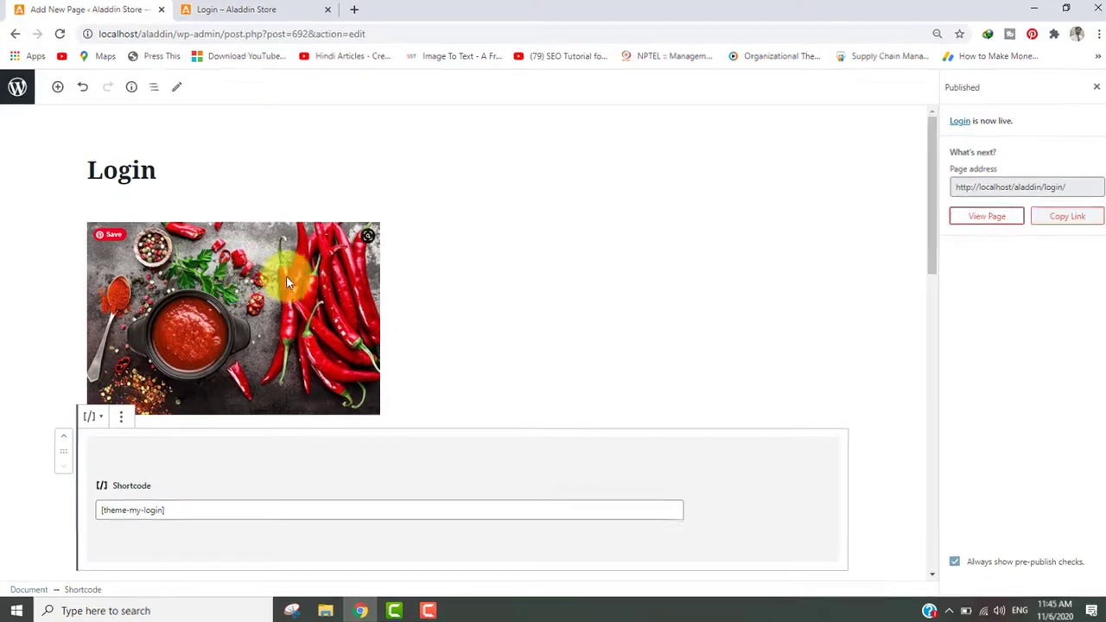
pyautogui.click(275, 279)
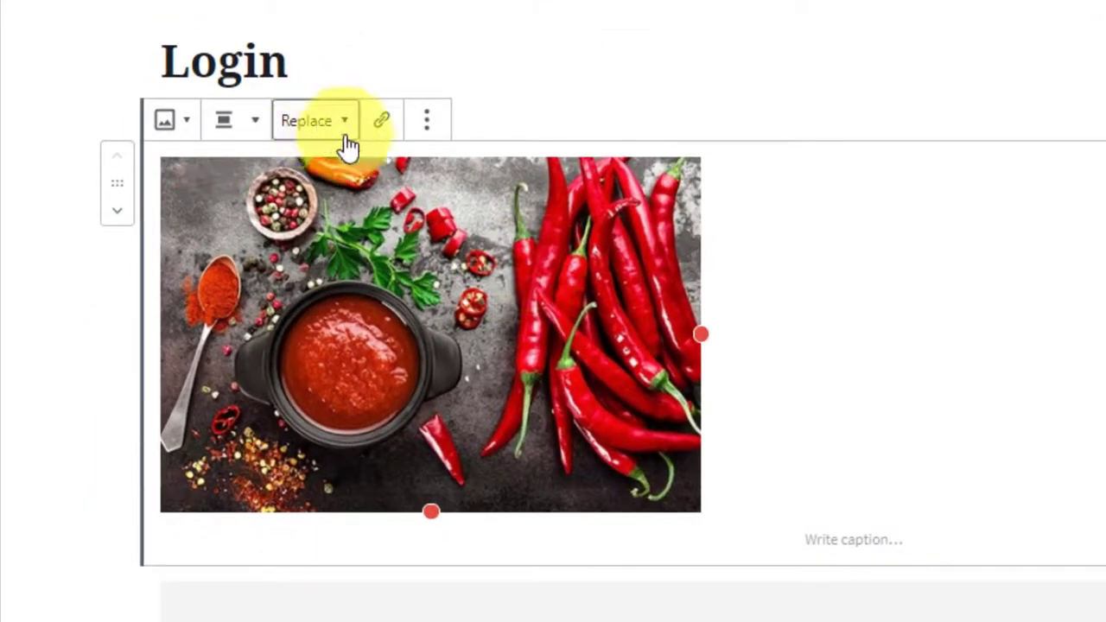
pyautogui.click(344, 130)
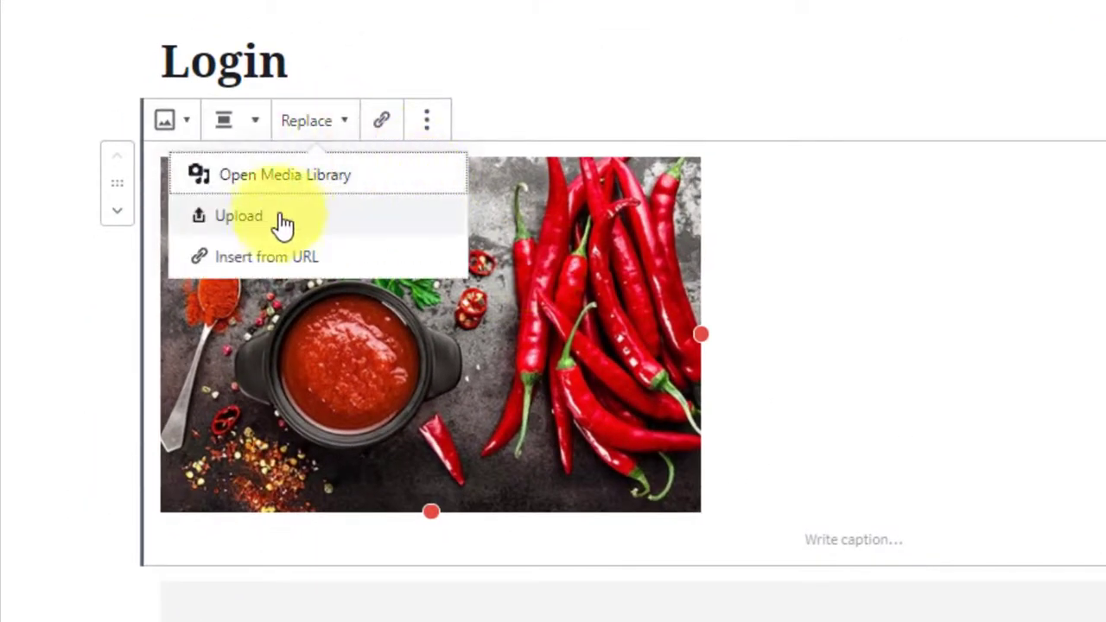
pyautogui.click(285, 175)
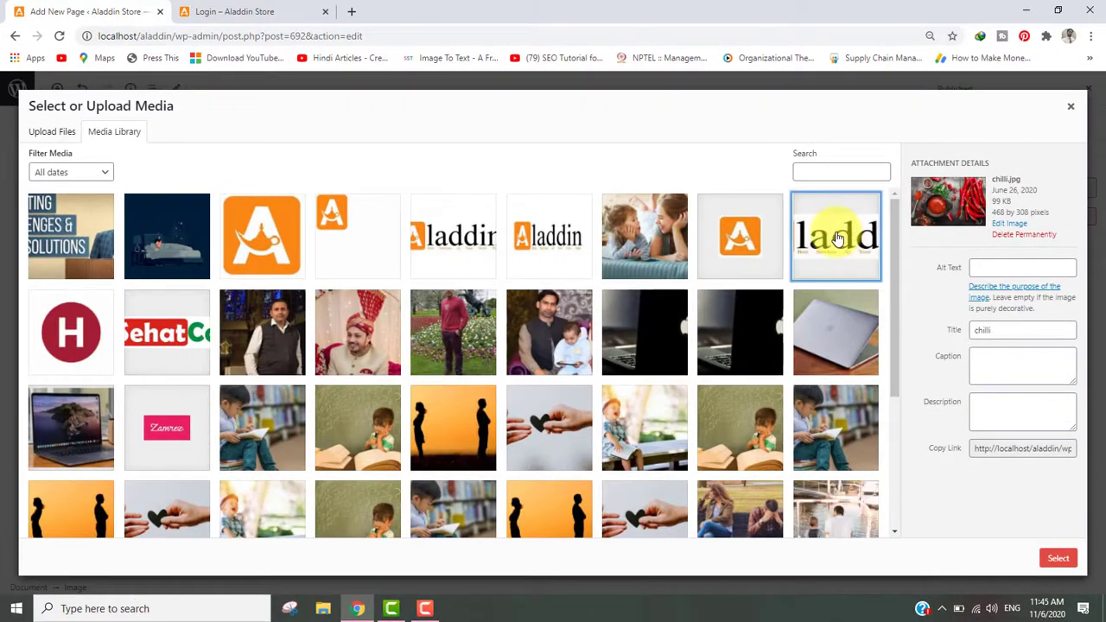
pyautogui.click(832, 234)
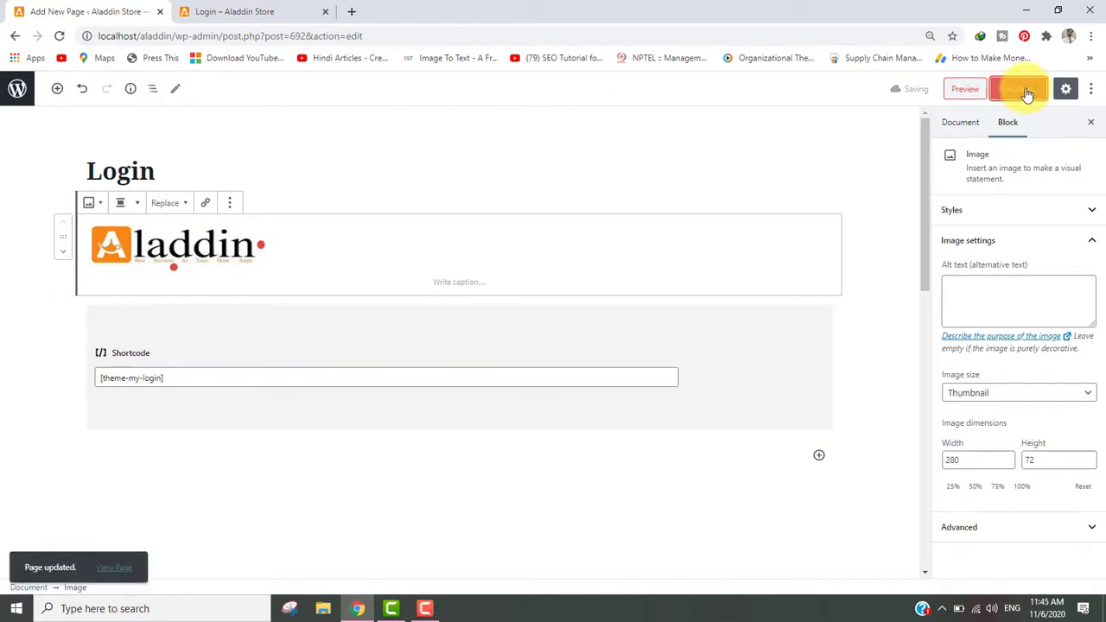
# Step: Preview the updated Login page and close the outdated view of it
pyautogui.click(978, 90)
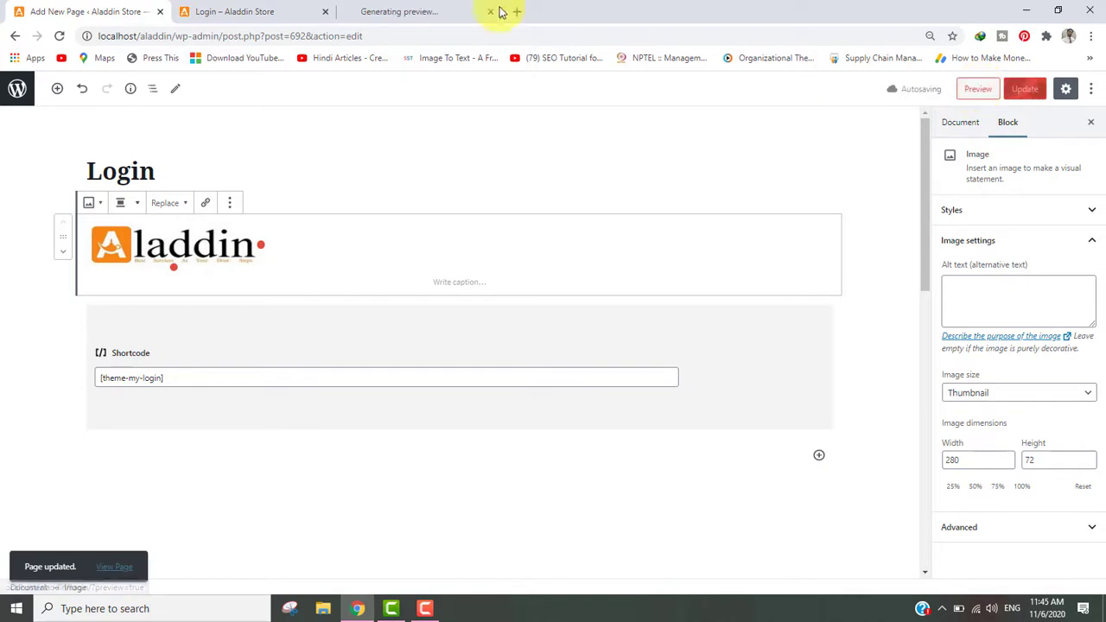
pyautogui.click(272, 11)
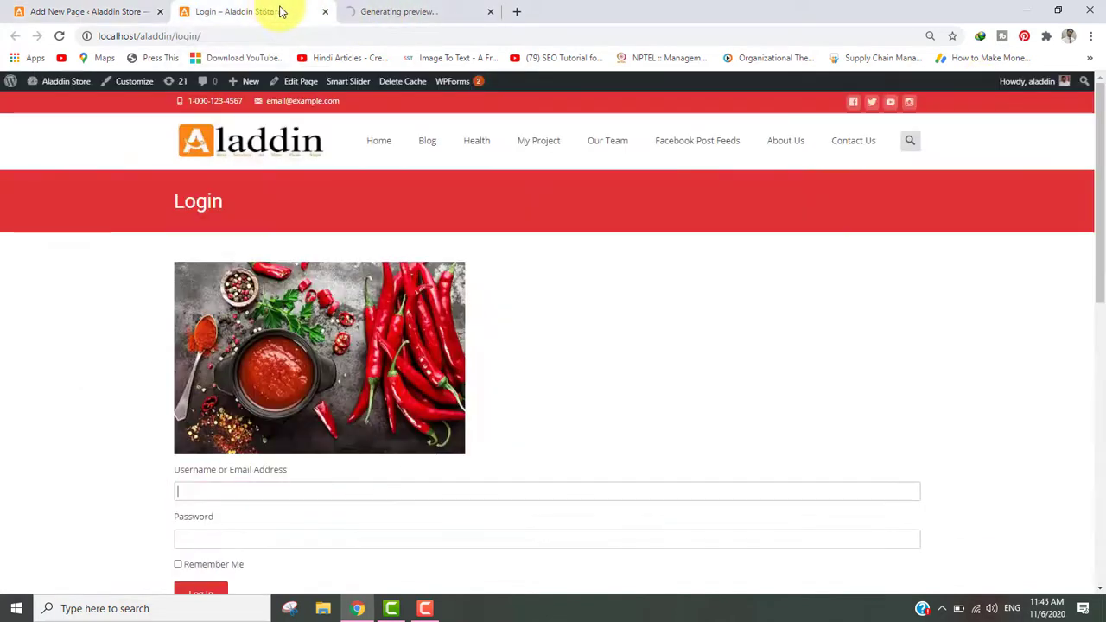
pyautogui.click(324, 11)
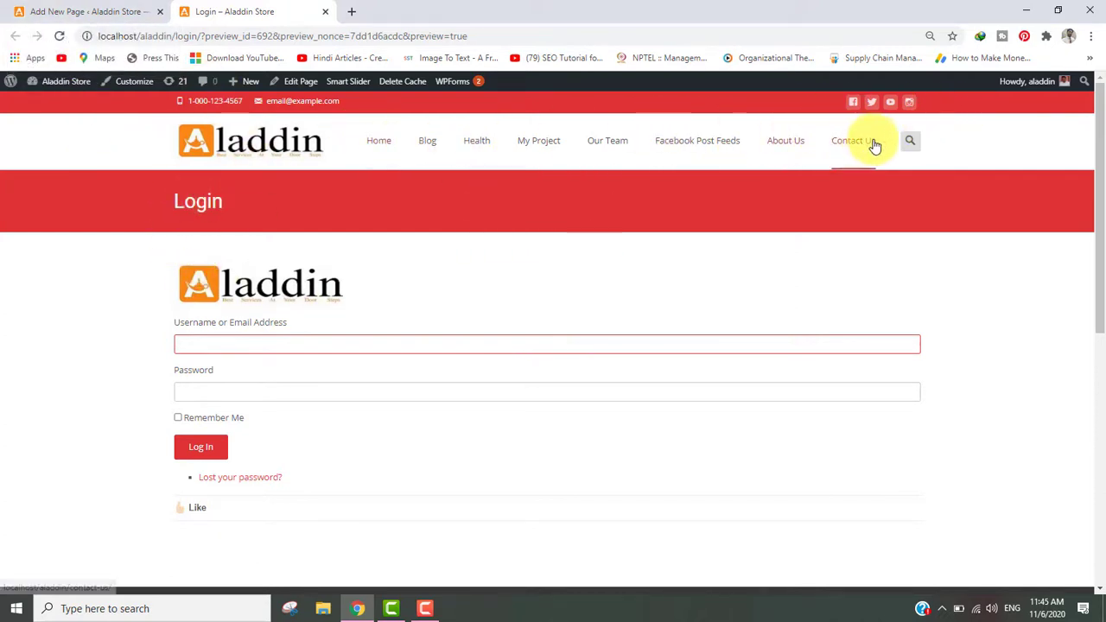
# Step: Leave the page editor for the dashboard's menu editor and load the site's homepage in the preview tab
pyautogui.click(59, 12)
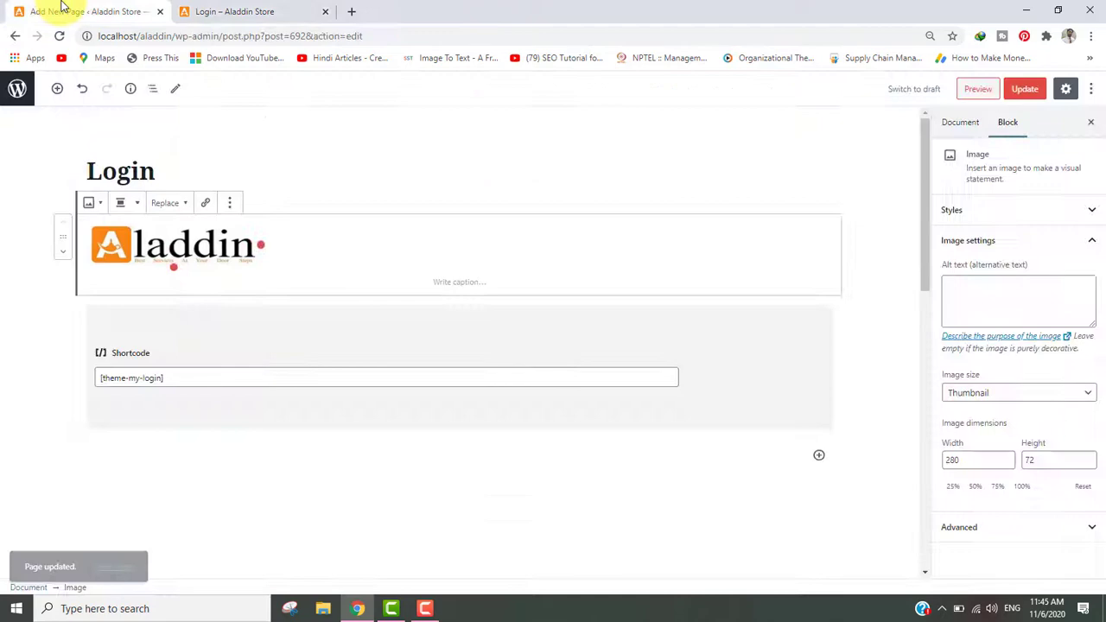
pyautogui.click(18, 87)
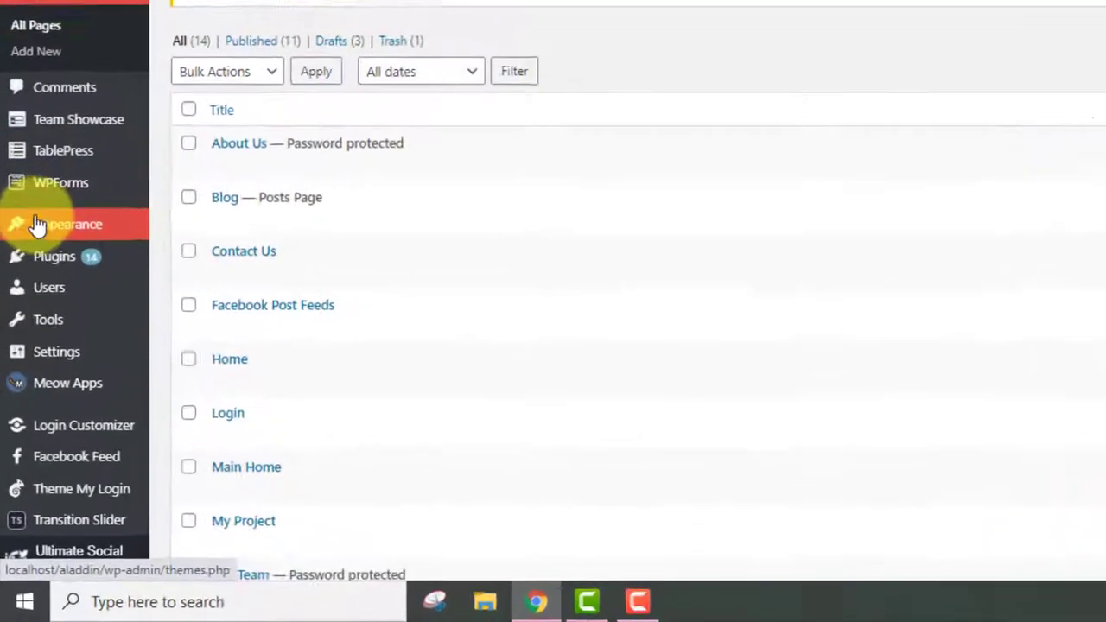
pyautogui.moveTo(16, 353)
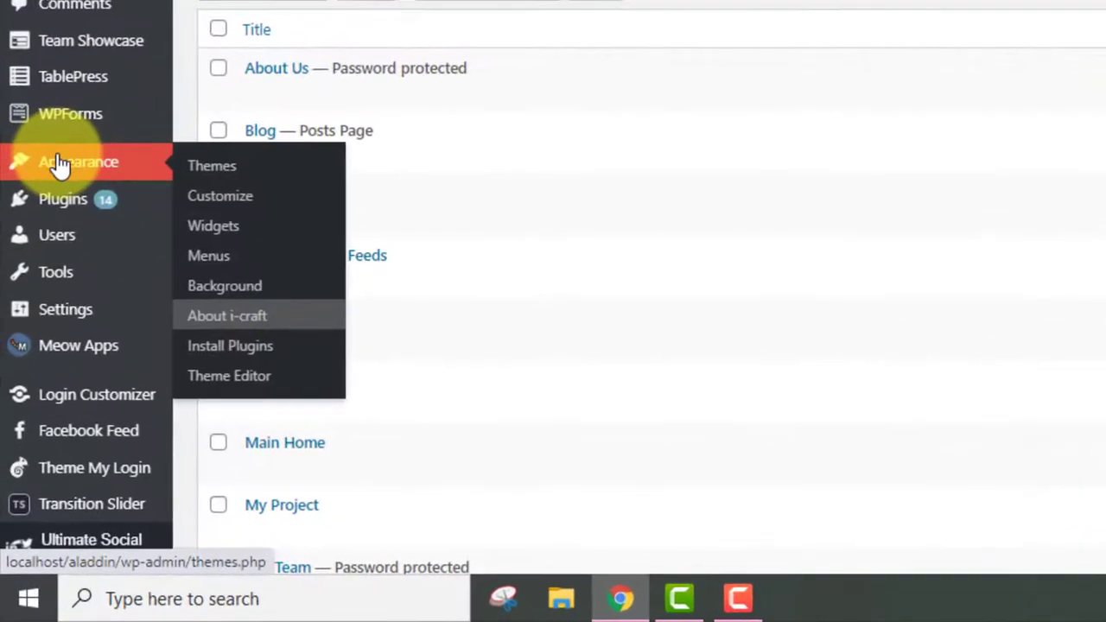
pyautogui.click(210, 268)
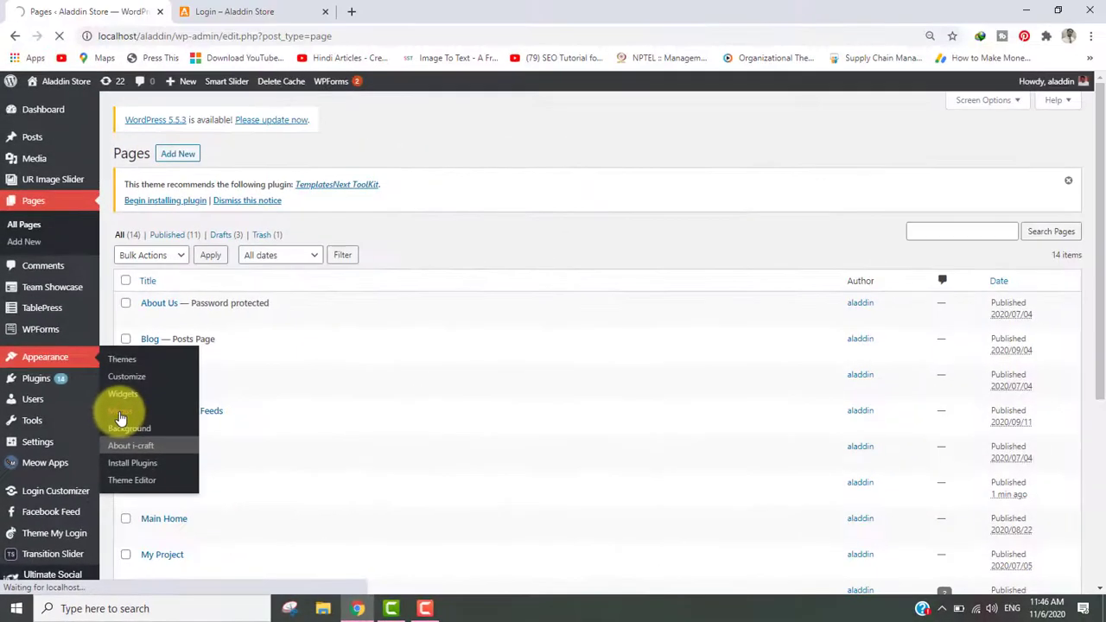
pyautogui.click(247, 11)
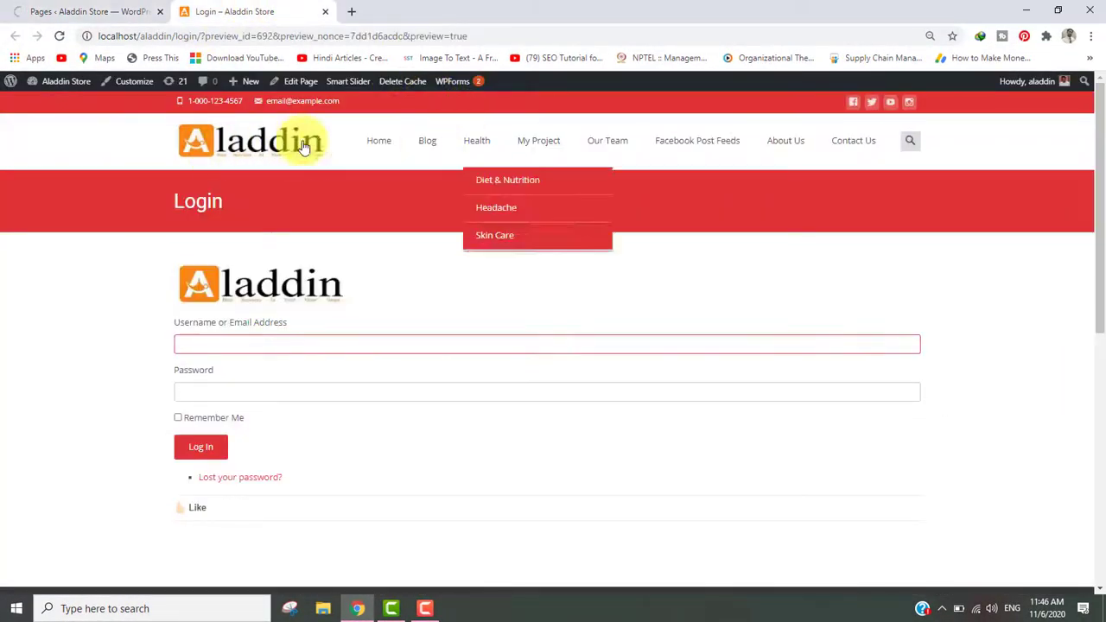
pyautogui.click(239, 138)
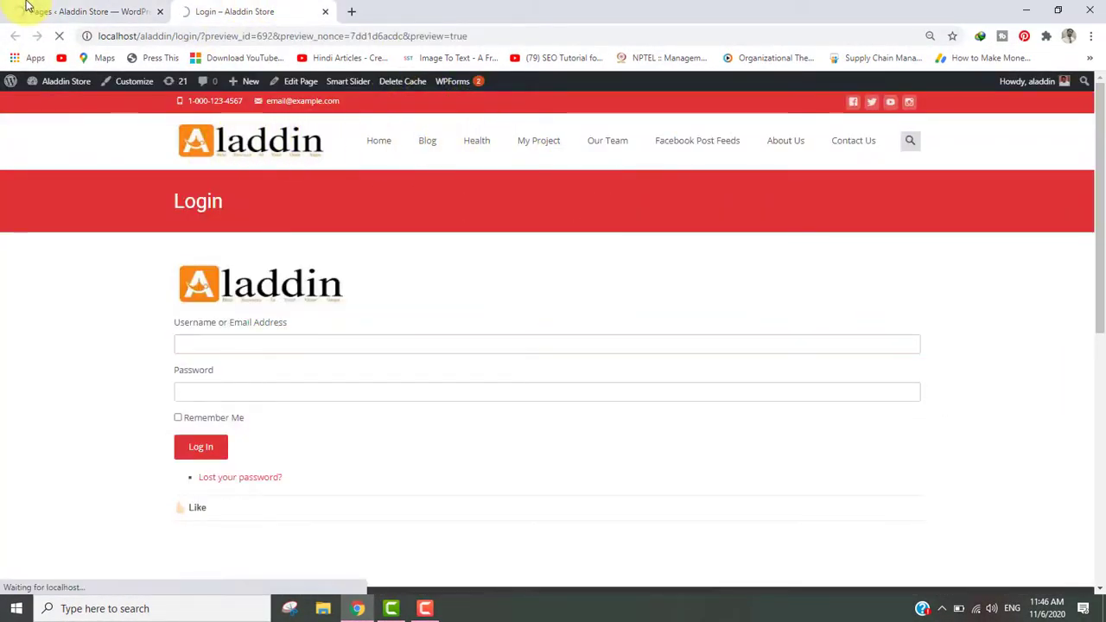
pyautogui.click(48, 9)
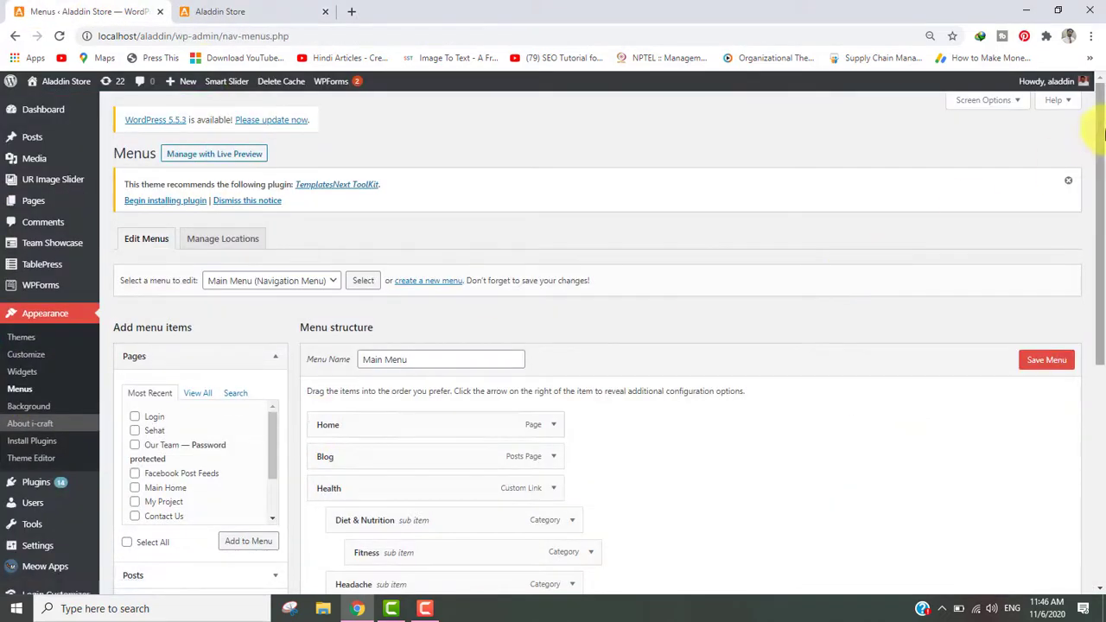
# Step: Check the Main Menu structure and add the Login page to it from both the most recent pages and the full page list
pyautogui.moveTo(1101, 130); pyautogui.dragTo(1101, 338)
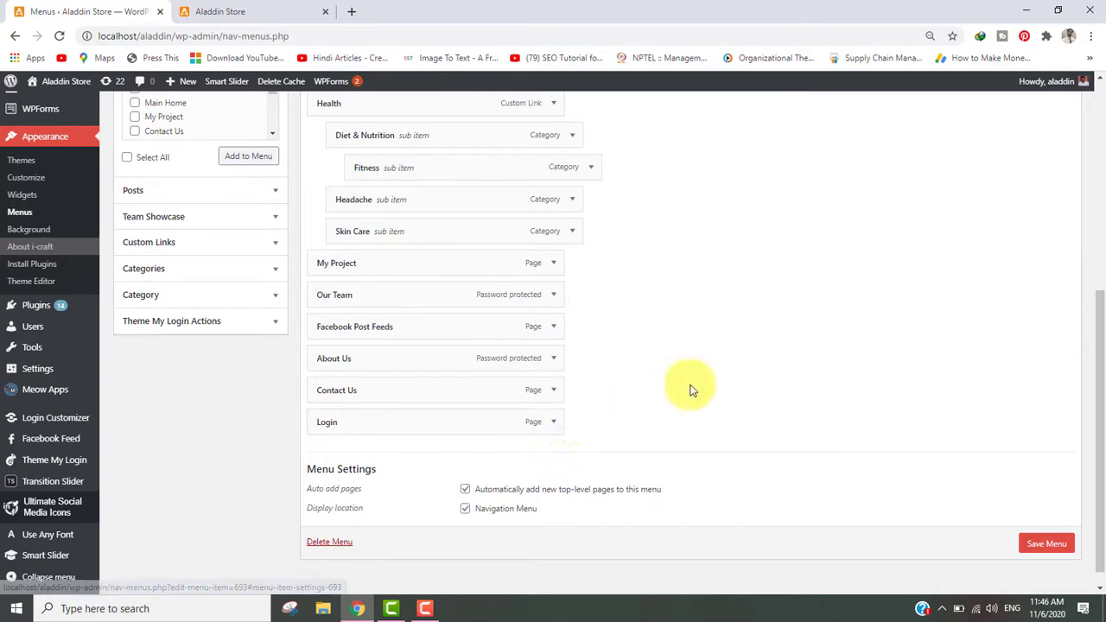
pyautogui.moveTo(1101, 308); pyautogui.dragTo(1102, 192)
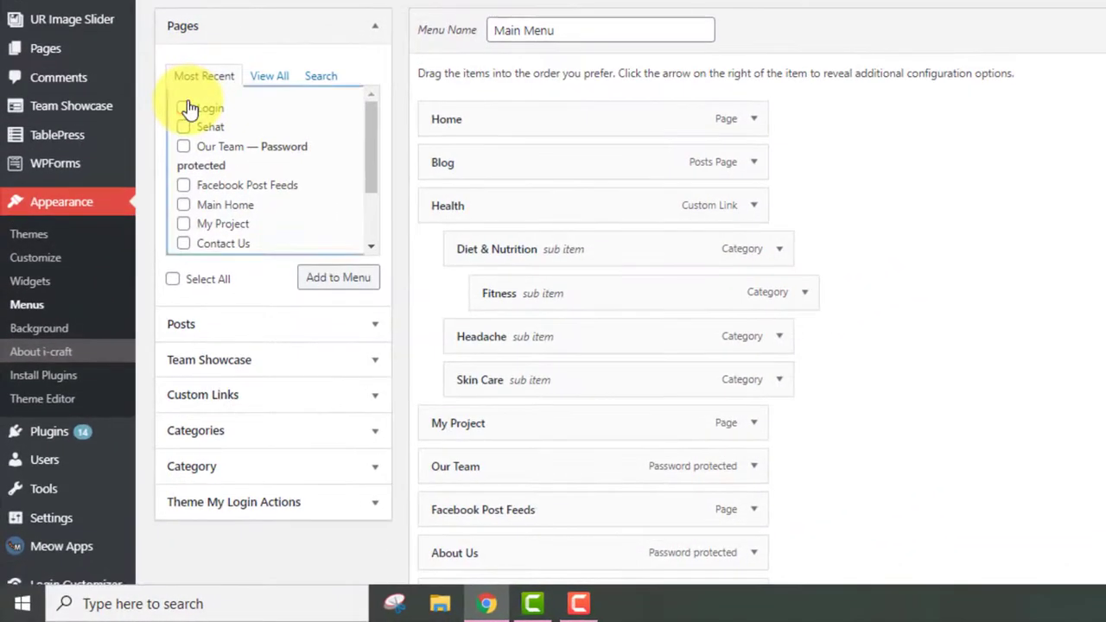
pyautogui.click(135, 245)
pyautogui.click(346, 279)
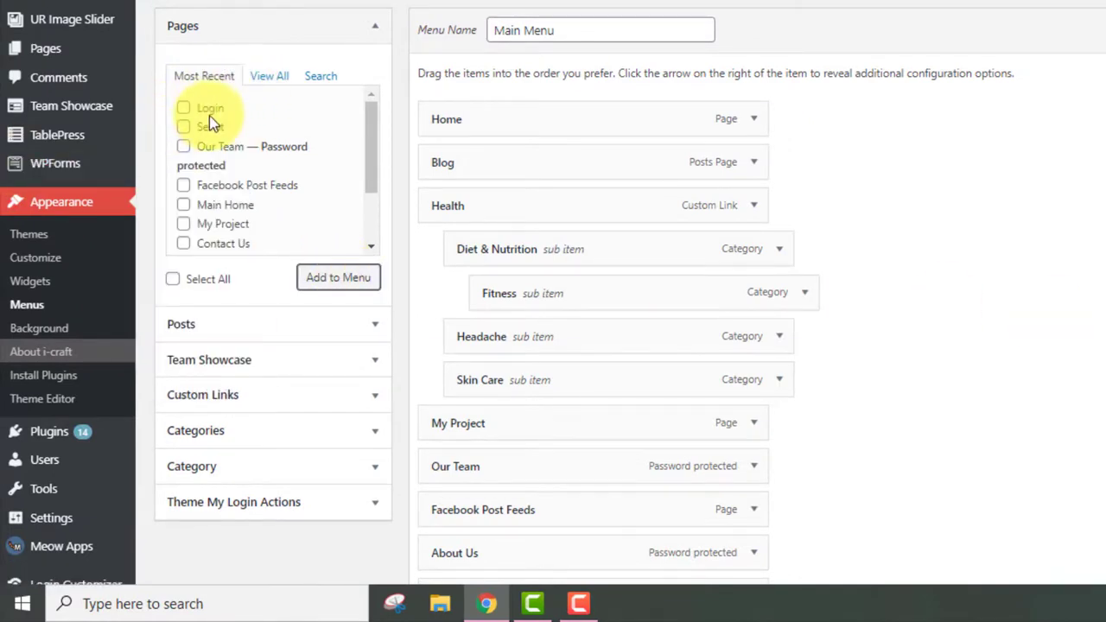
pyautogui.click(268, 80)
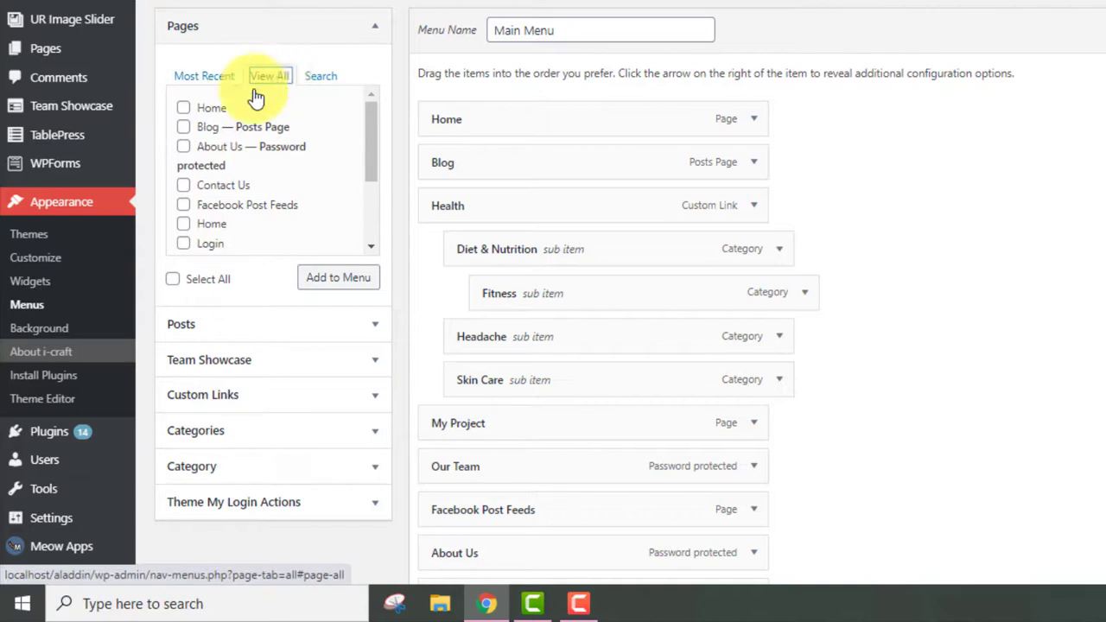
pyautogui.click(372, 134)
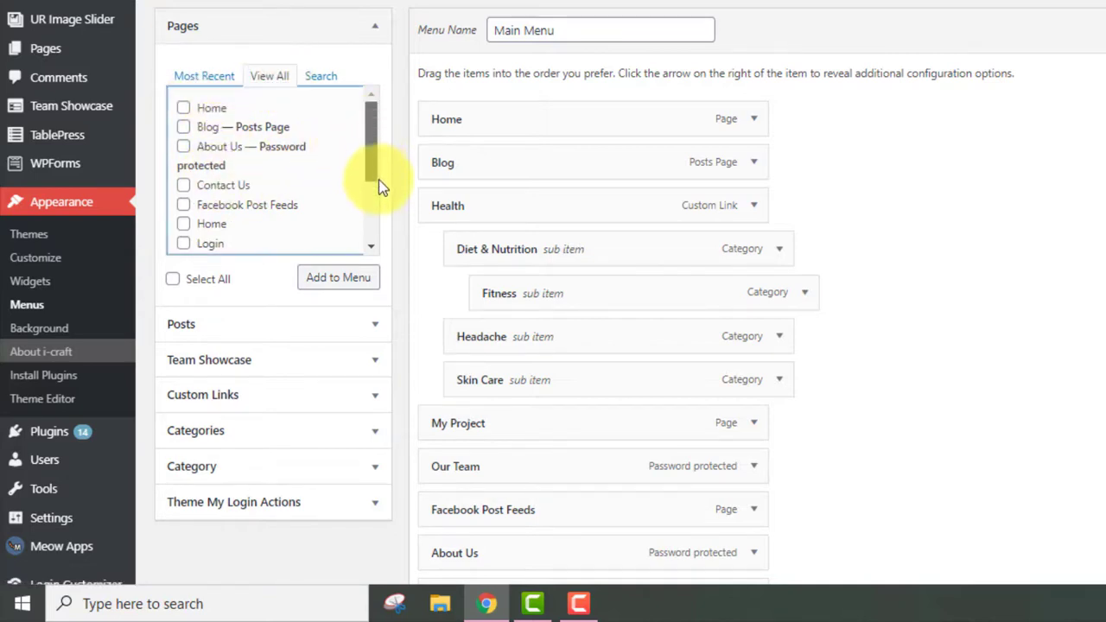
pyautogui.click(184, 246)
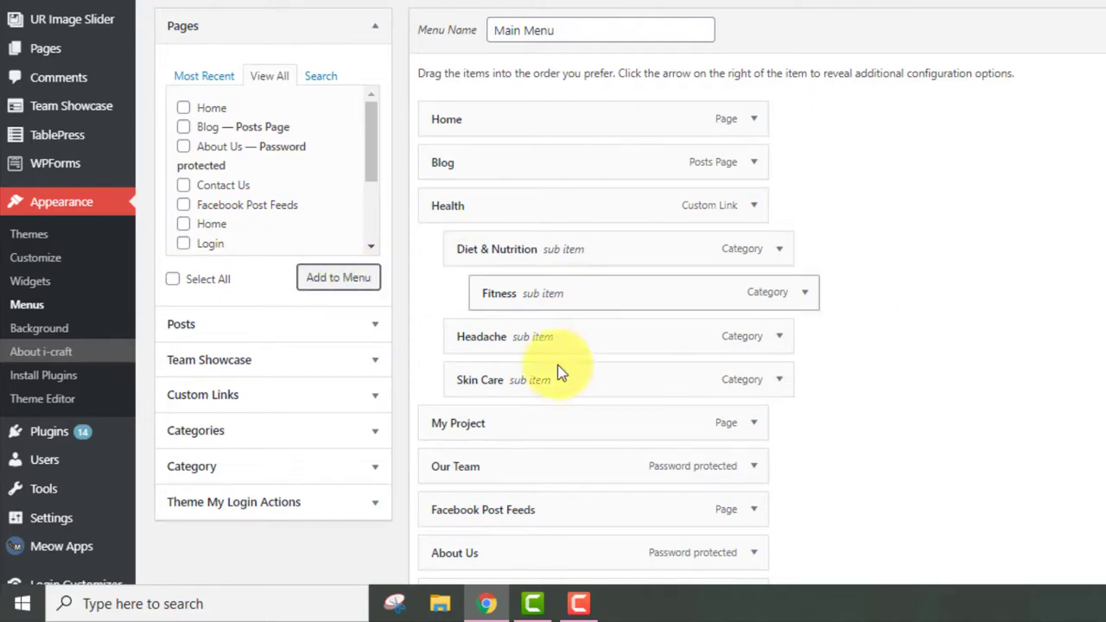
# Step: Remove the two duplicate Login items from the Main Menu structure, keeping a single one after Contact Us
pyautogui.scroll(-5, 605, 311)
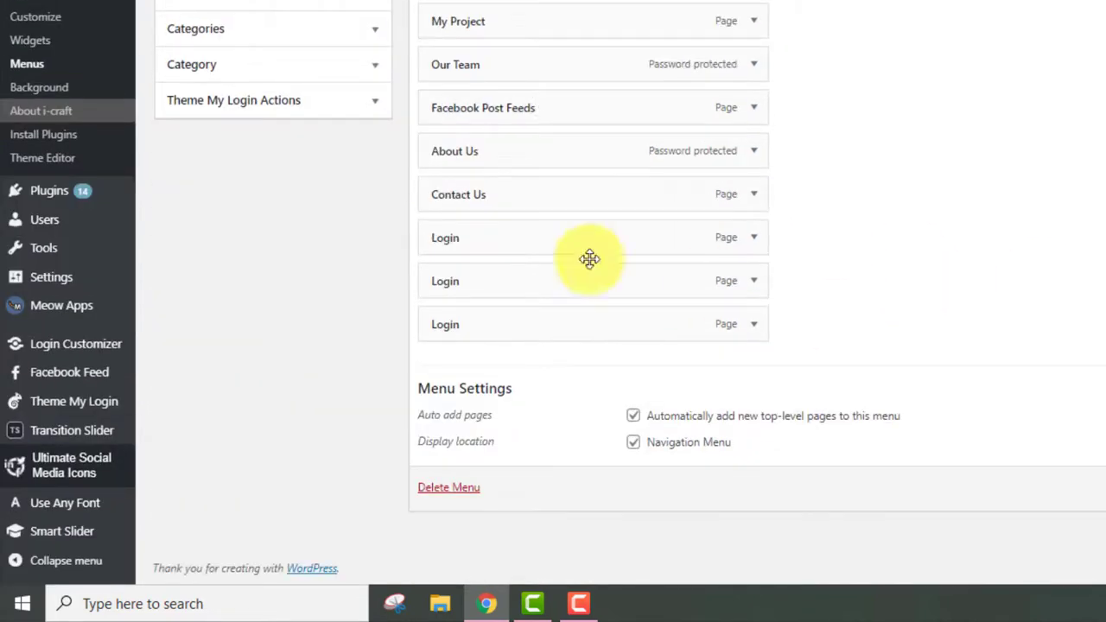
pyautogui.click(754, 283)
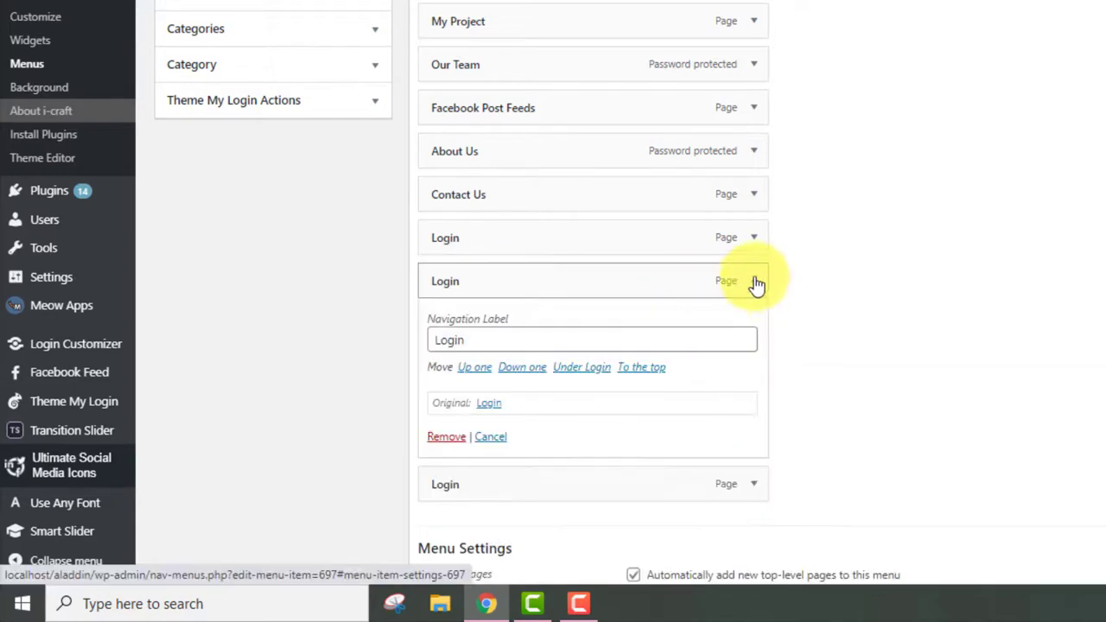
pyautogui.click(446, 437)
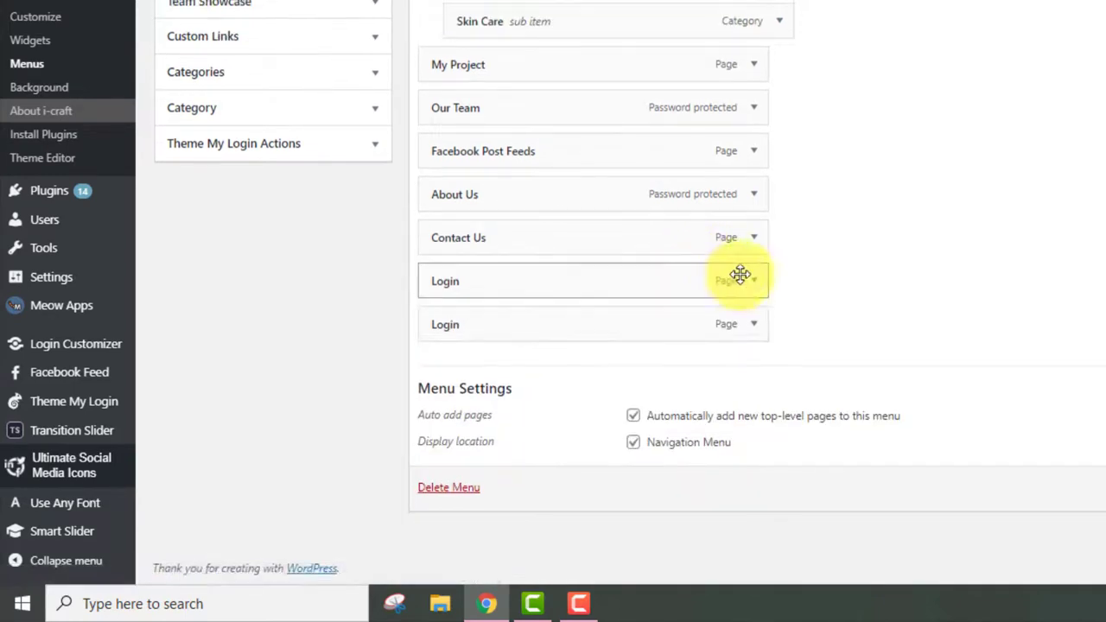
pyautogui.click(752, 283)
pyautogui.click(441, 436)
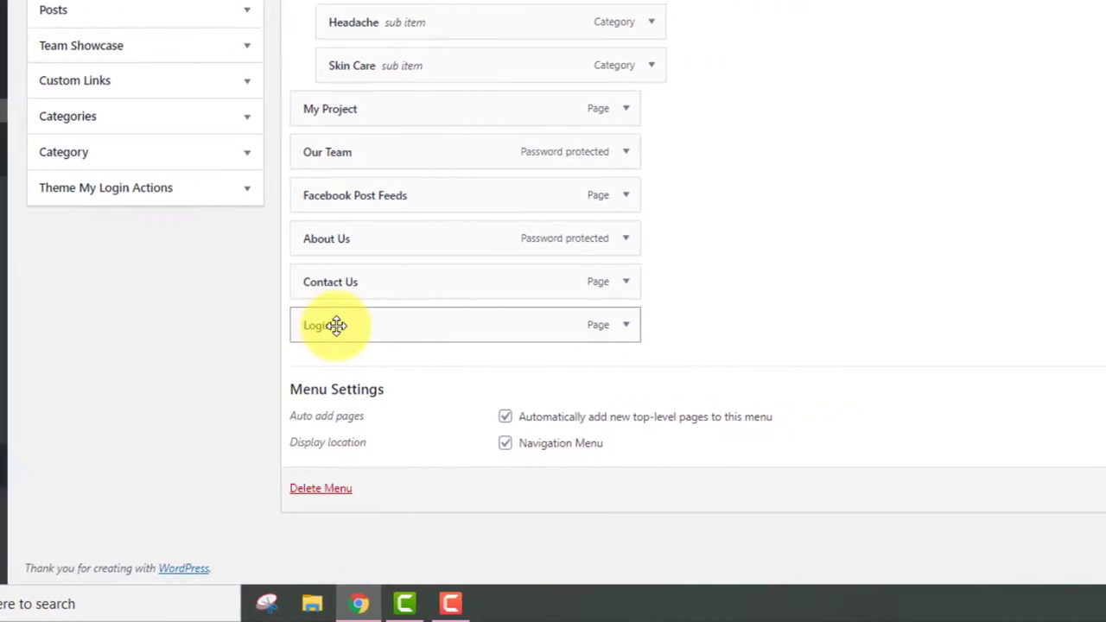
# Step: Save the Main Menu and log out of WordPress
pyautogui.click(1028, 491)
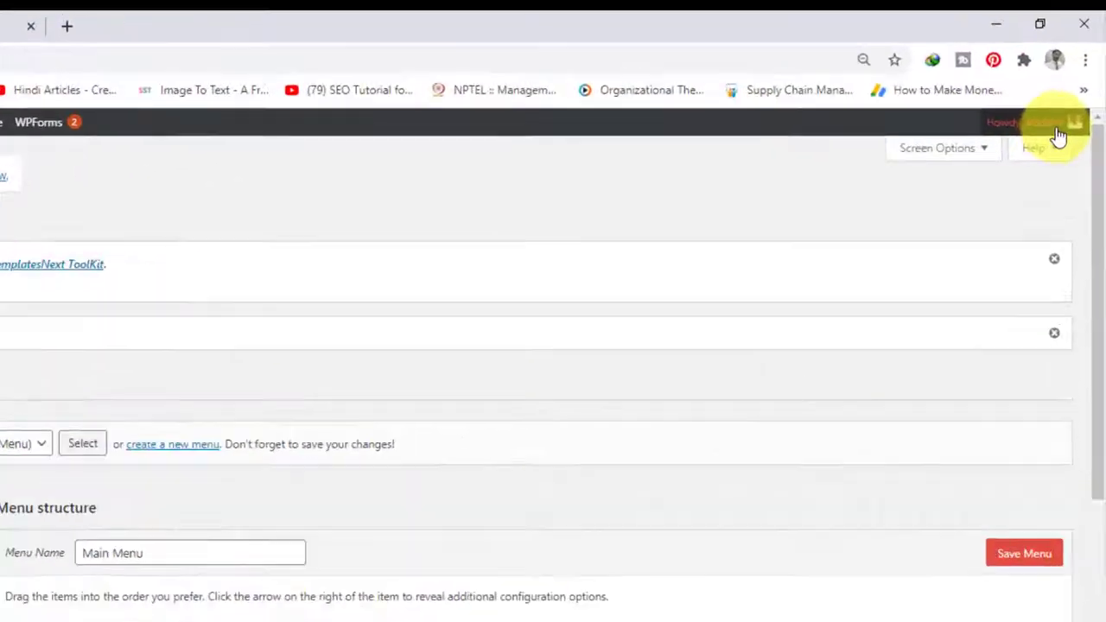
pyautogui.moveTo(1046, 84)
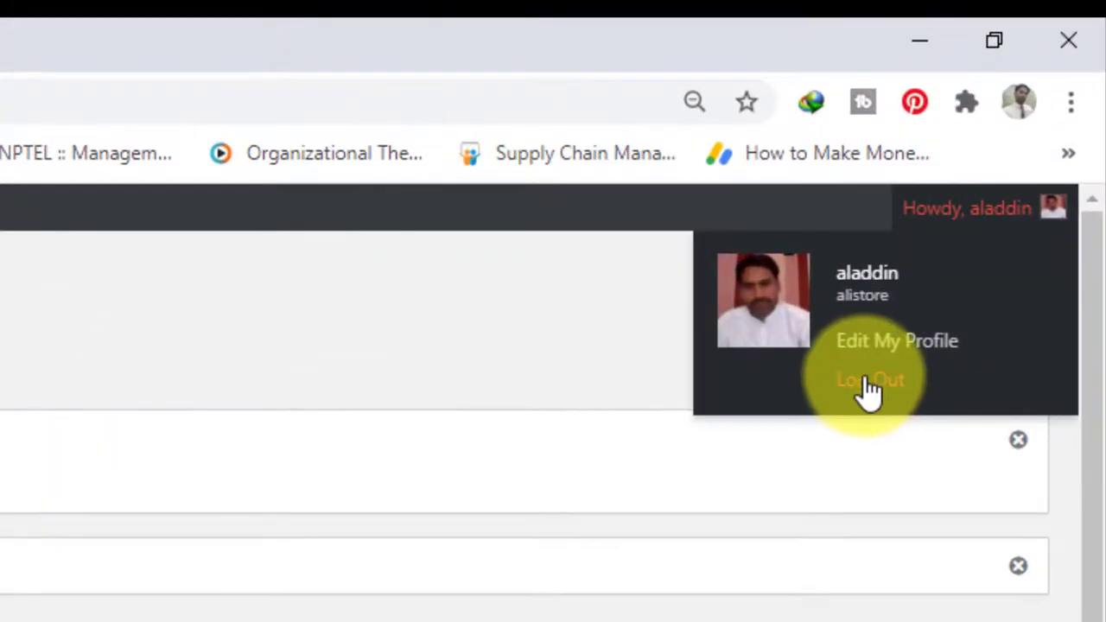
pyautogui.click(868, 385)
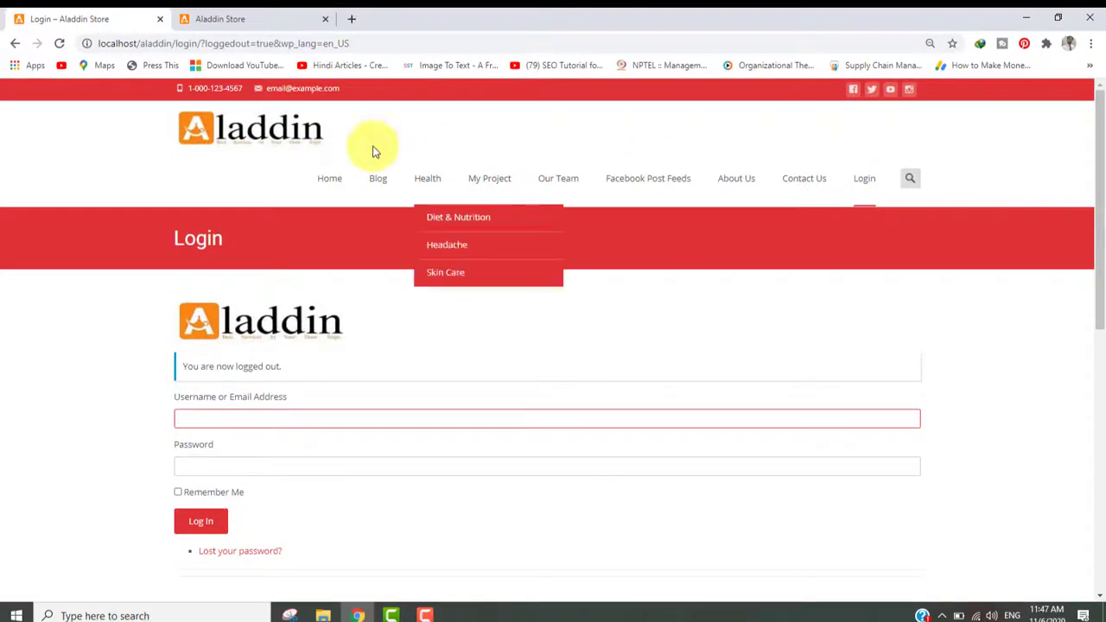
# Step: Open the Login page through the homepage's navigation menu and log in with the account's username and password
pyautogui.click(225, 136)
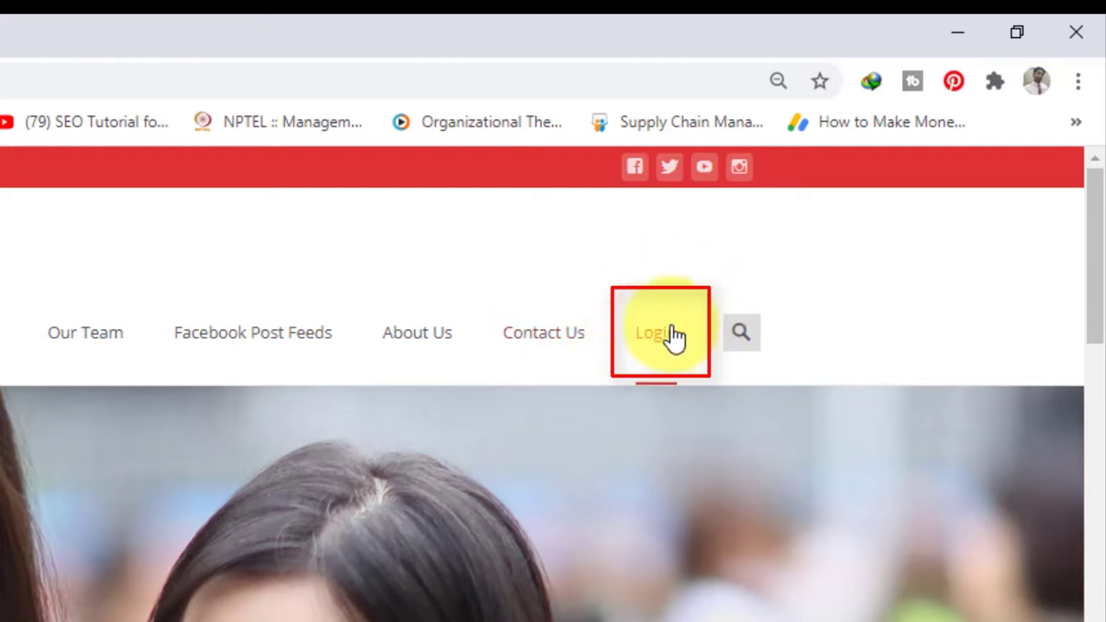
pyautogui.click(644, 344)
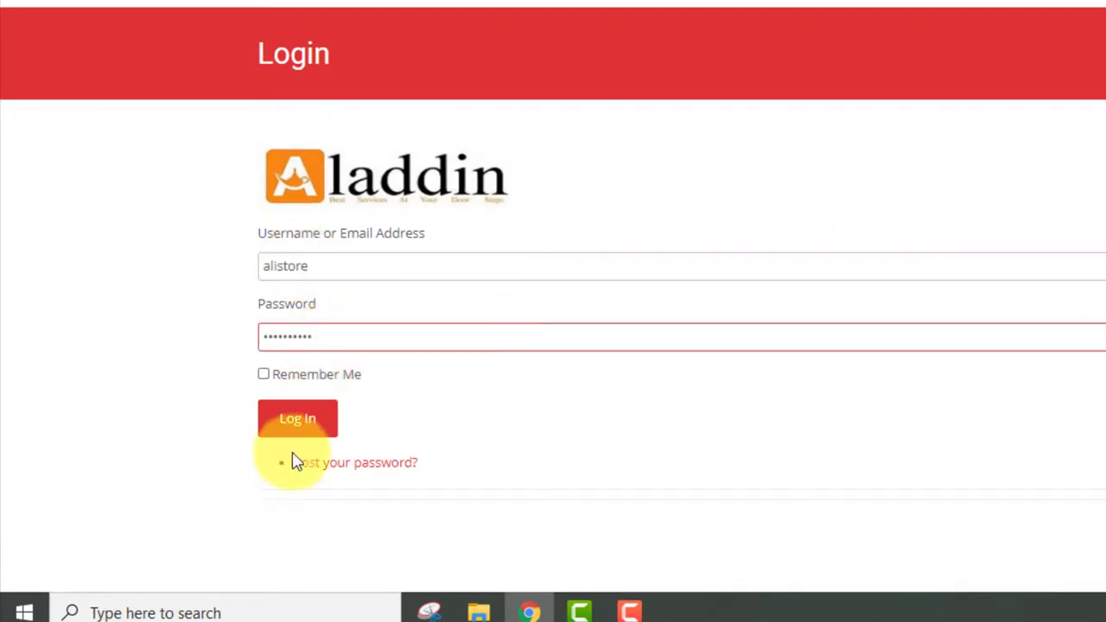
pyautogui.click(311, 422)
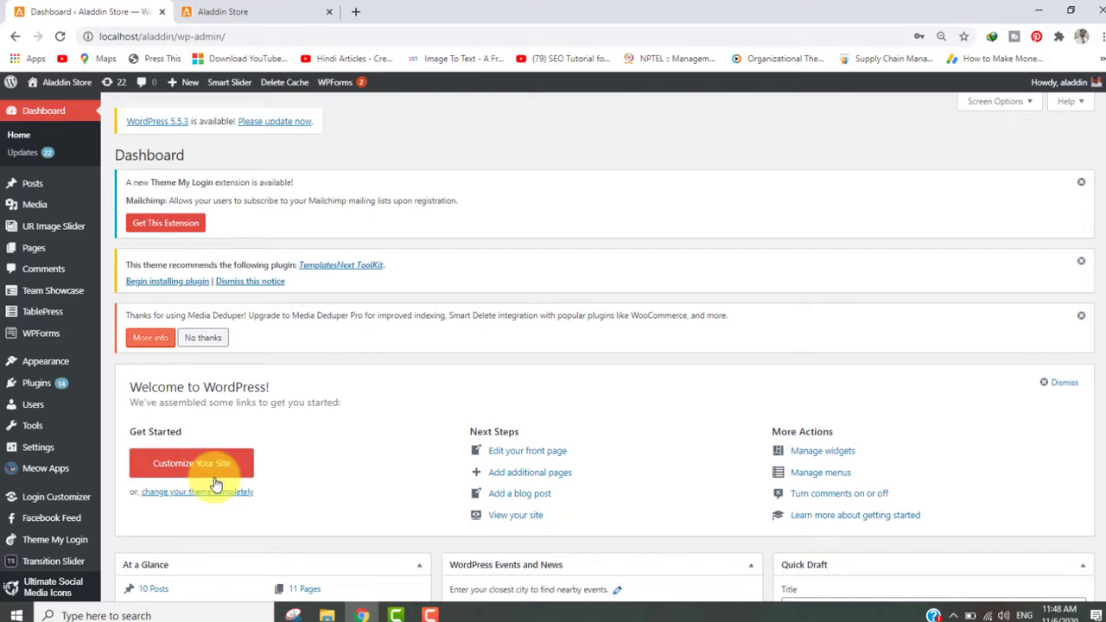
# Step: View the site's homepage while logged in
pyautogui.moveTo(54, 544)
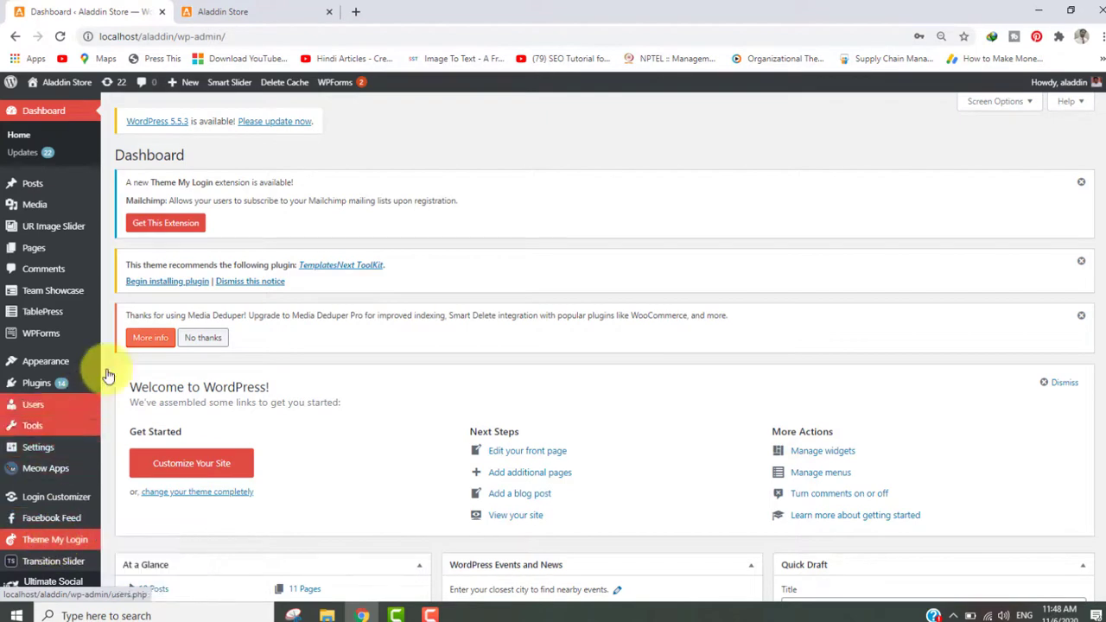
pyautogui.click(244, 9)
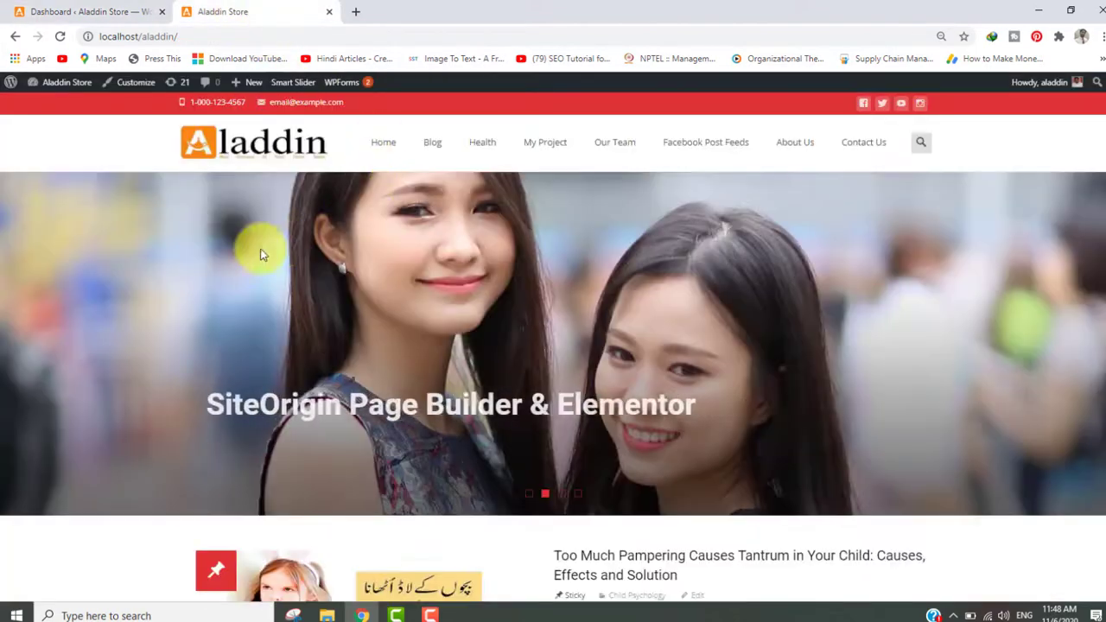